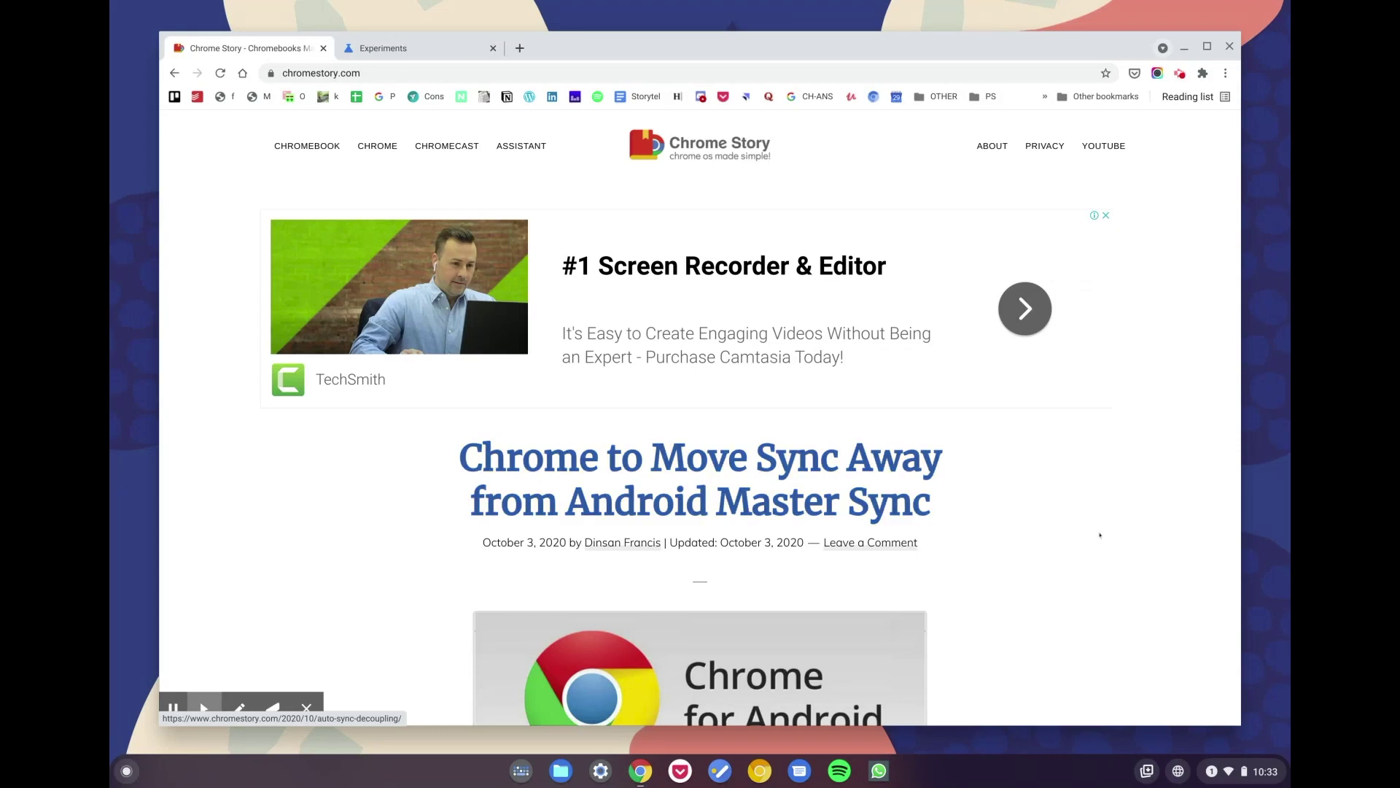
# Step: Show chrome://flags and highlight the enabled Screen capture test flag title and its screen recording description
pyautogui.click(407, 51)
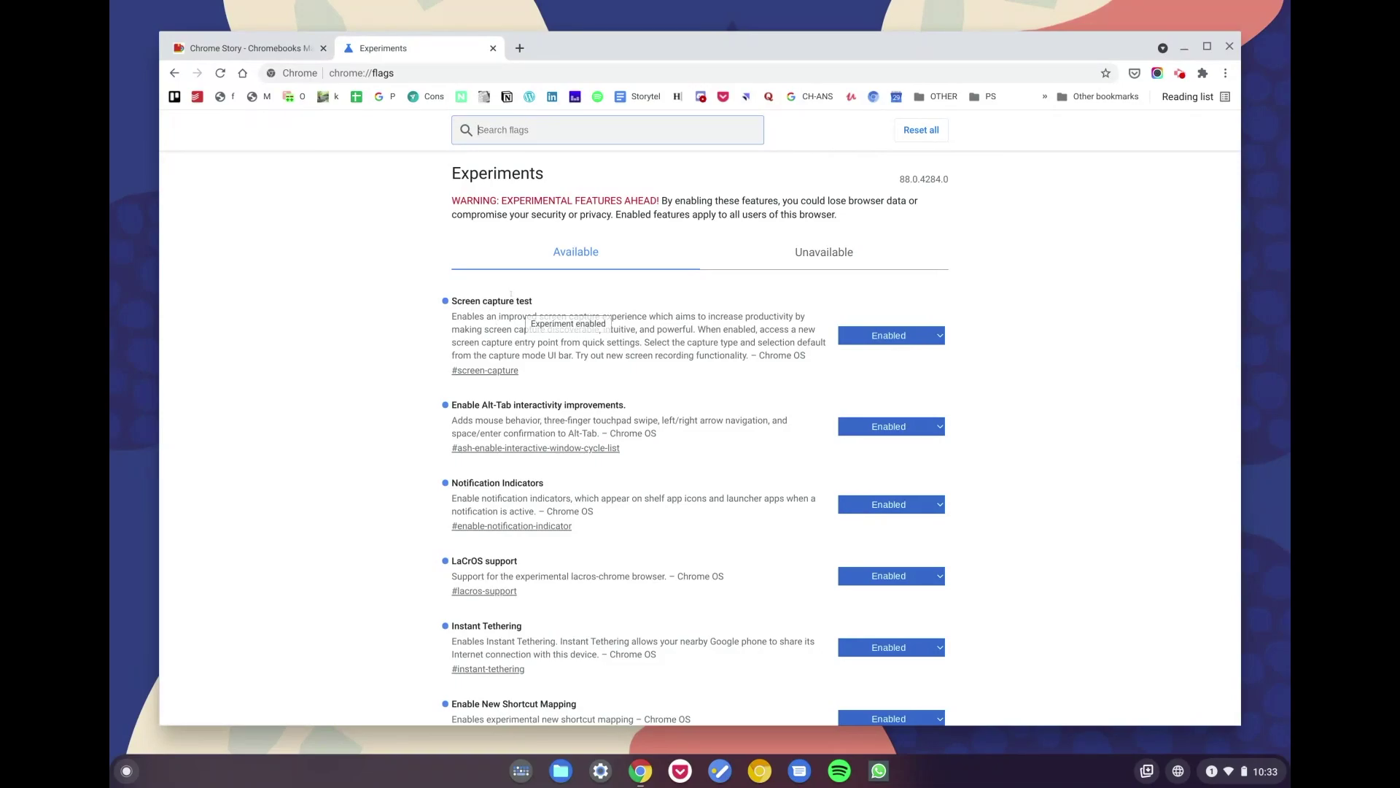
pyautogui.moveTo(451, 301); pyautogui.dragTo(533, 302)
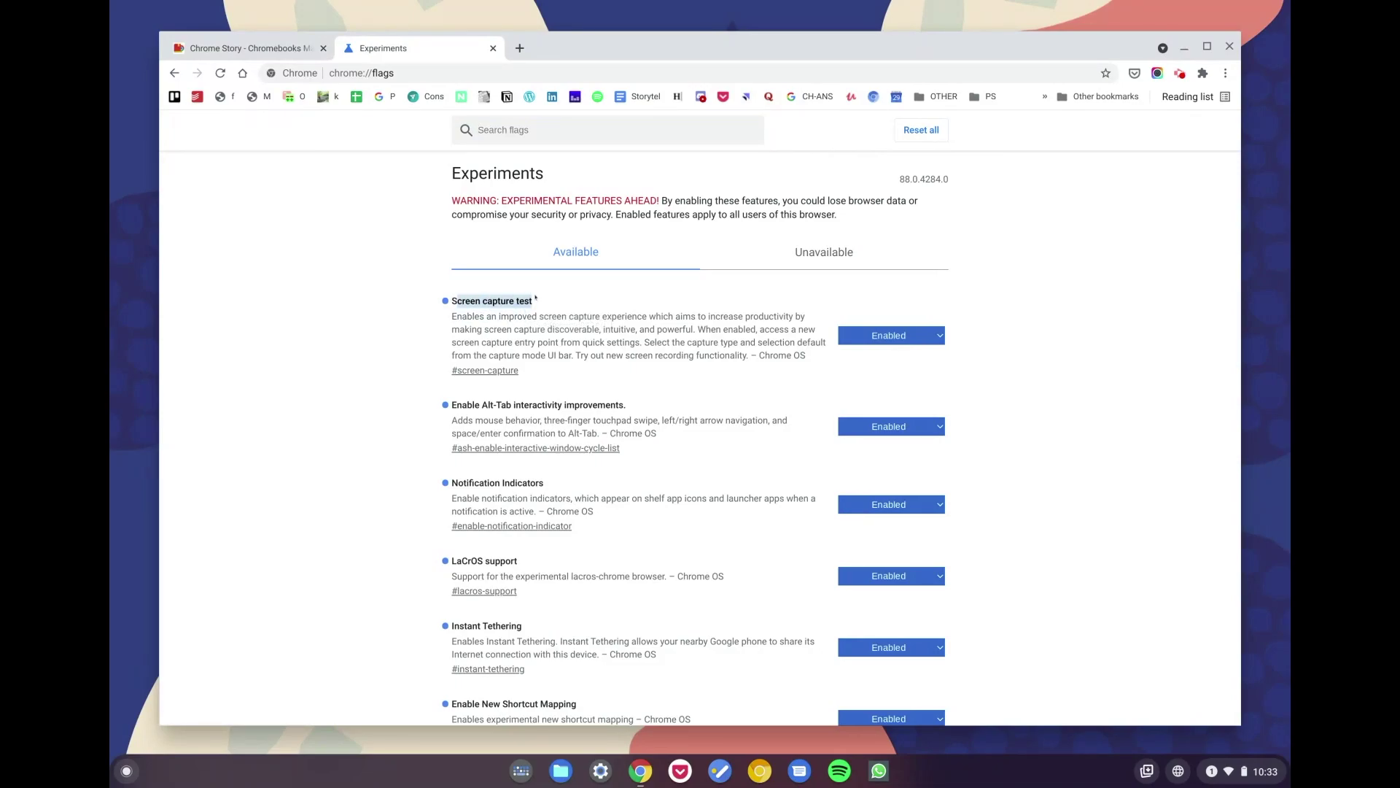
pyautogui.click(545, 326)
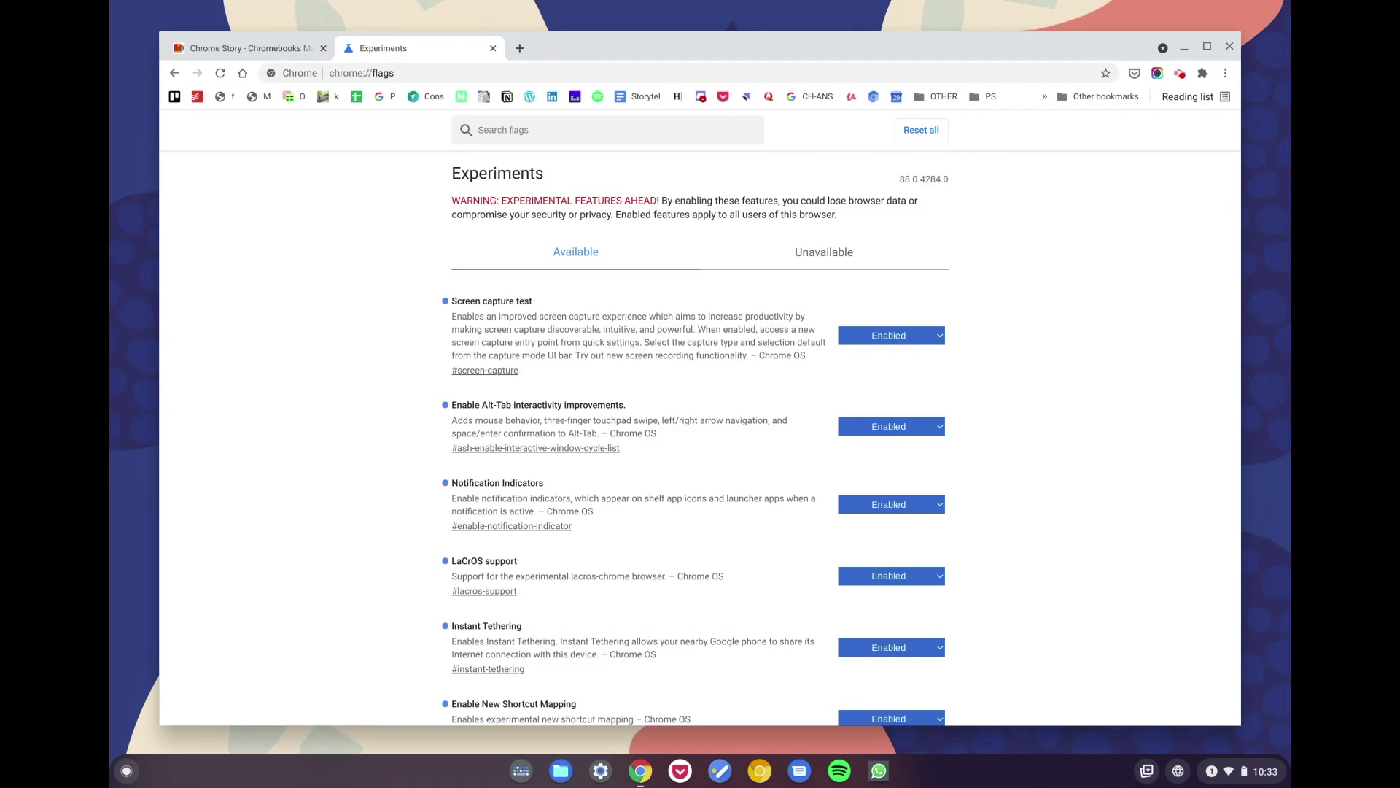
pyautogui.moveTo(575, 353); pyautogui.dragTo(738, 356)
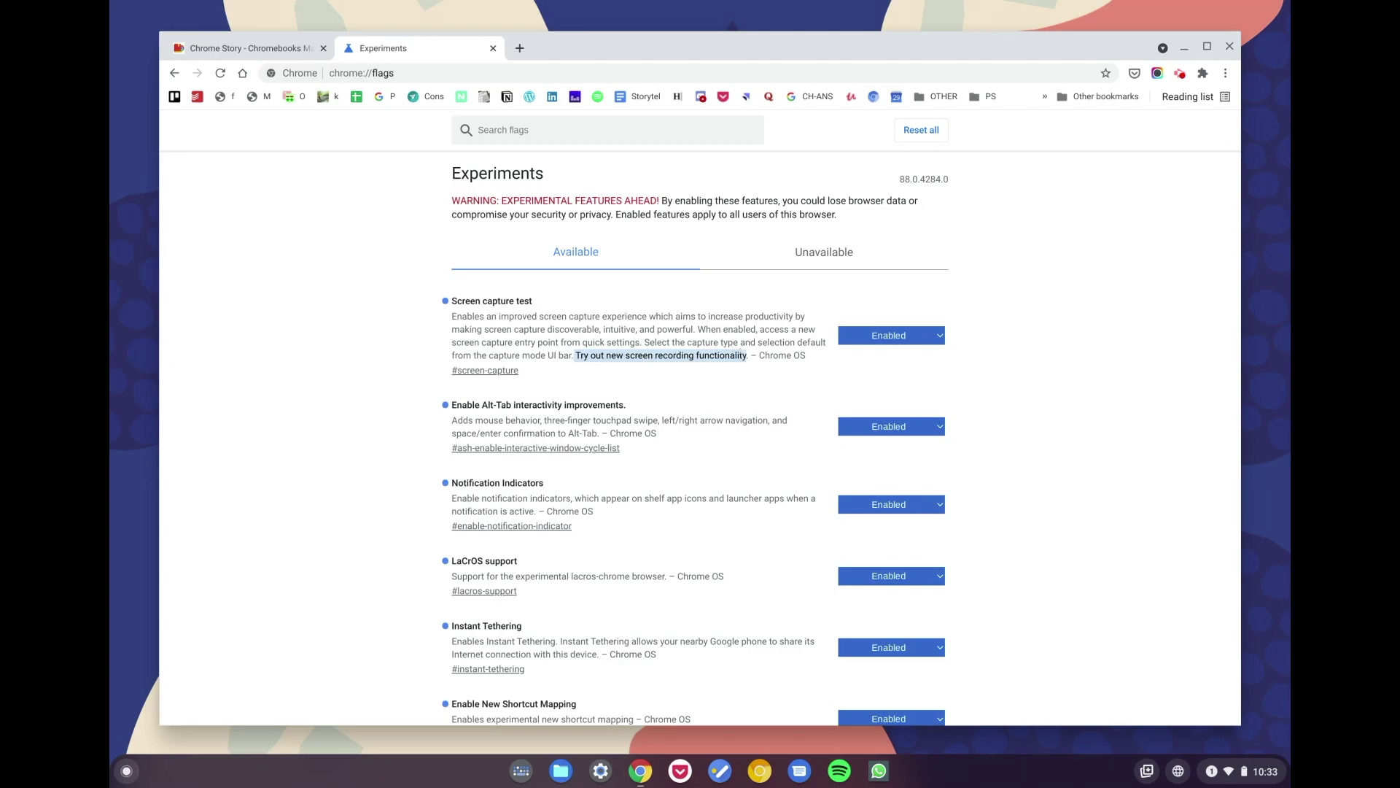
pyautogui.click(1245, 772)
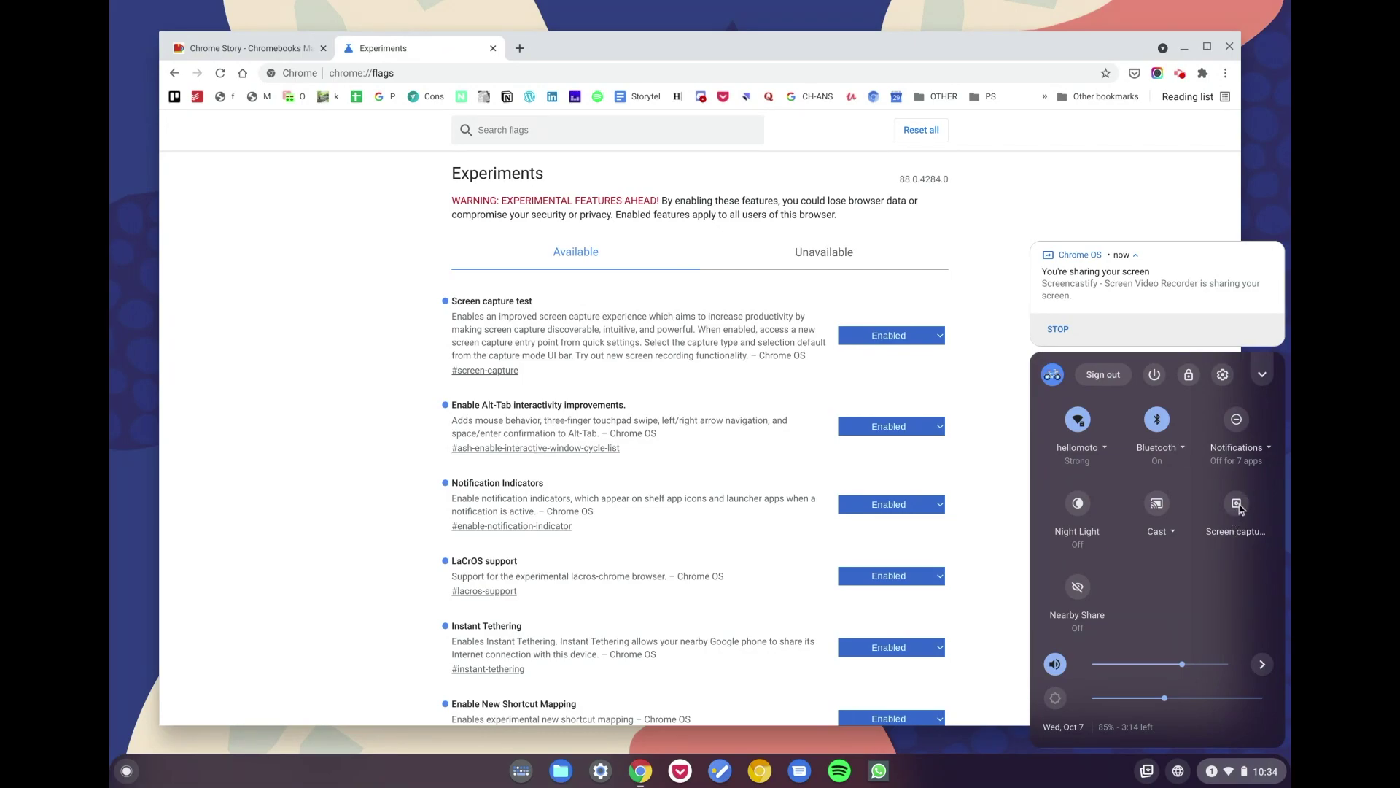
# Step: Reopen Quick Settings from the status tray and launch the Screen capture tool
pyautogui.click(381, 517)
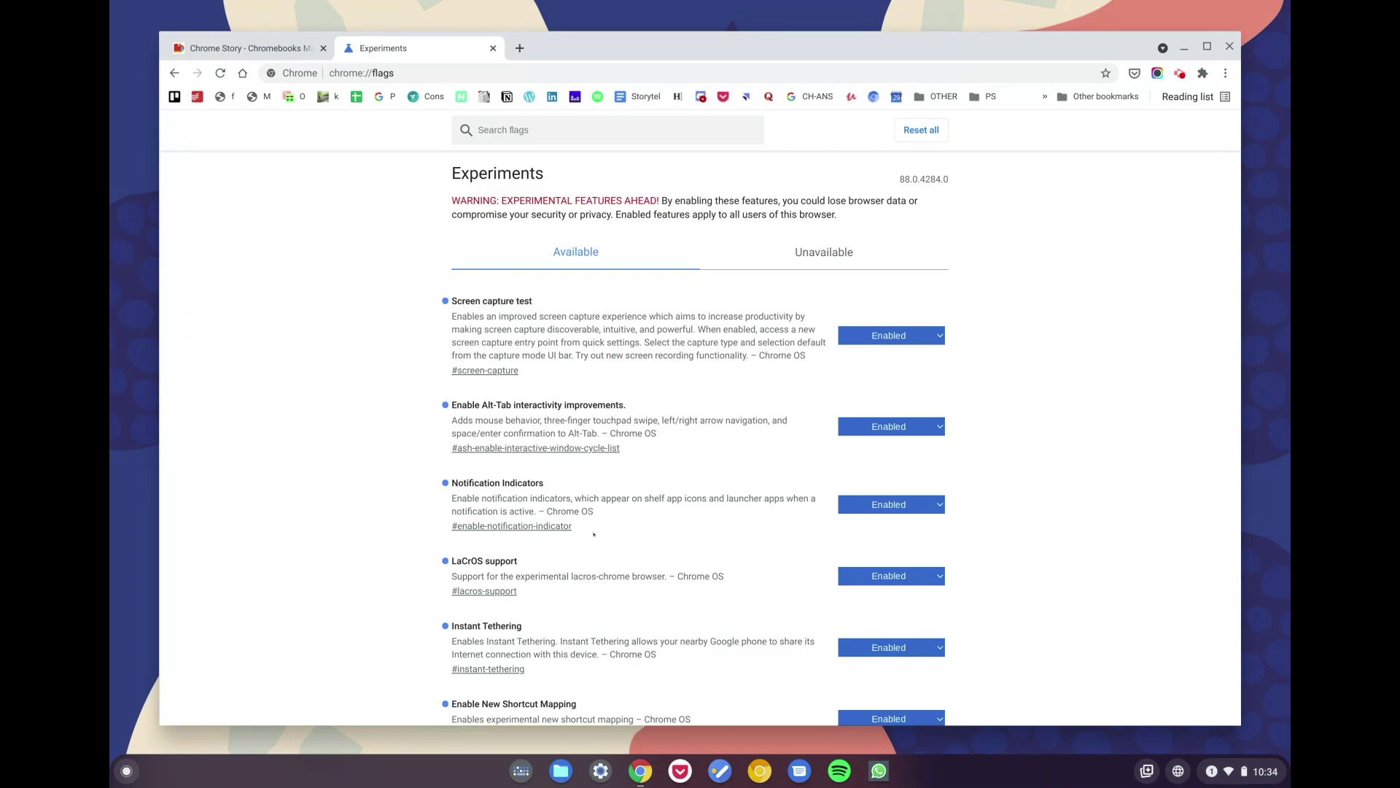
pyautogui.click(1248, 781)
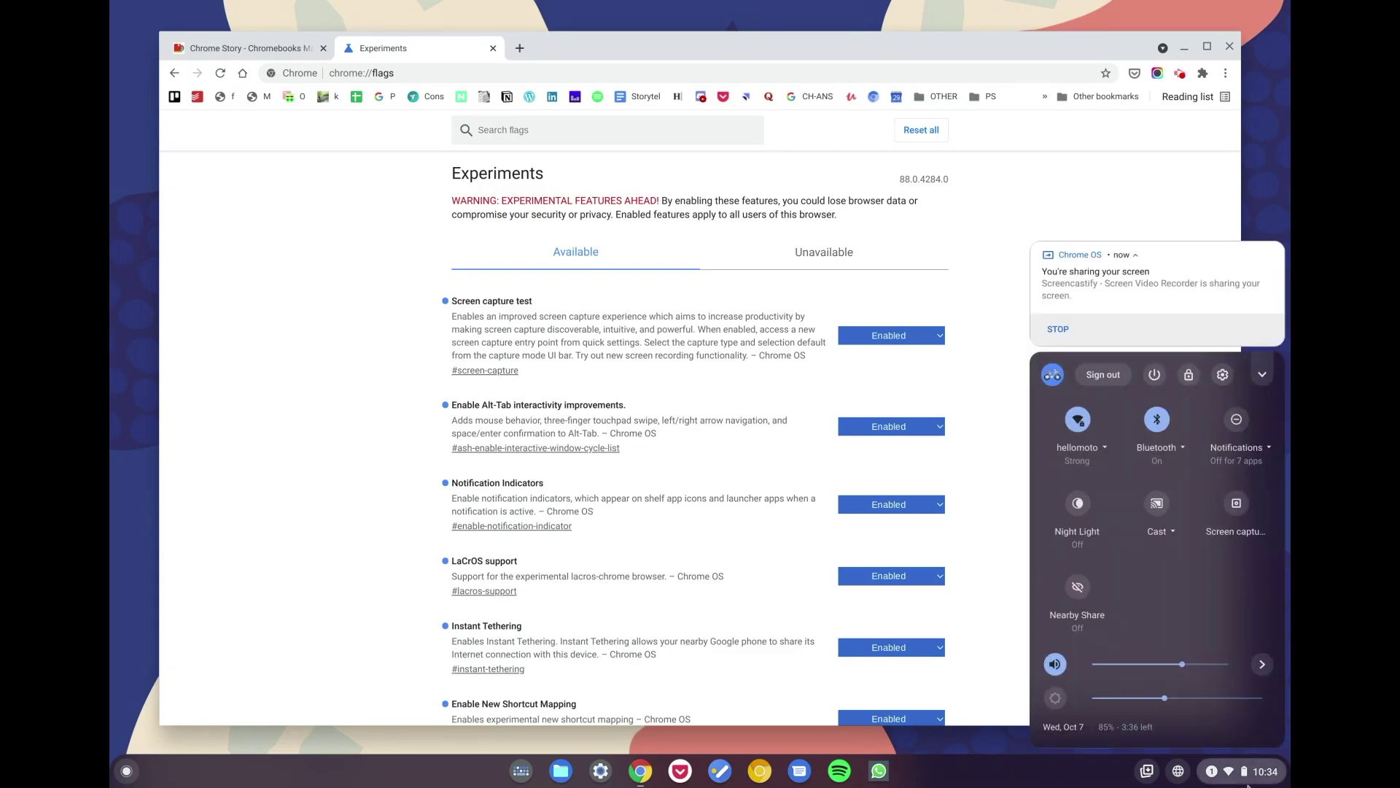
pyautogui.click(307, 552)
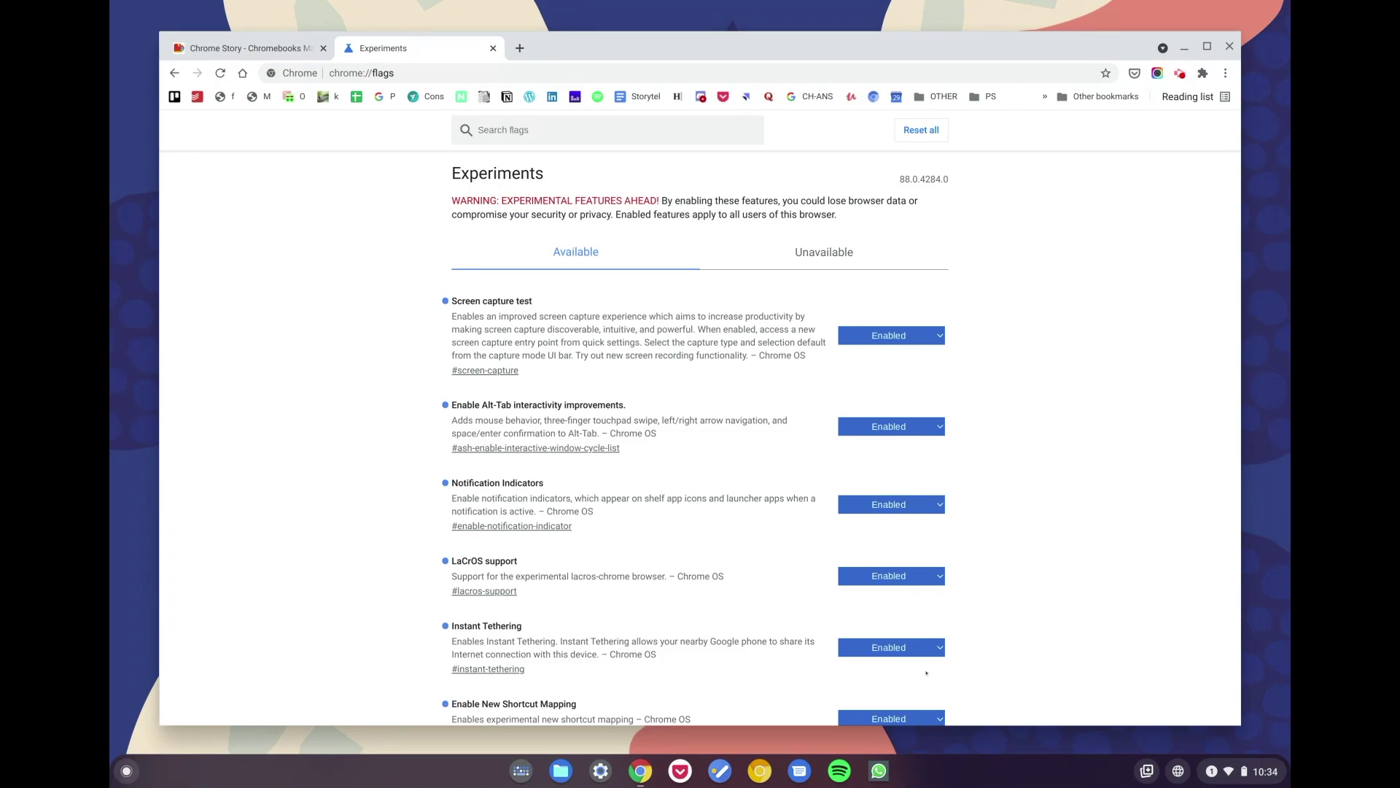
pyautogui.click(1232, 763)
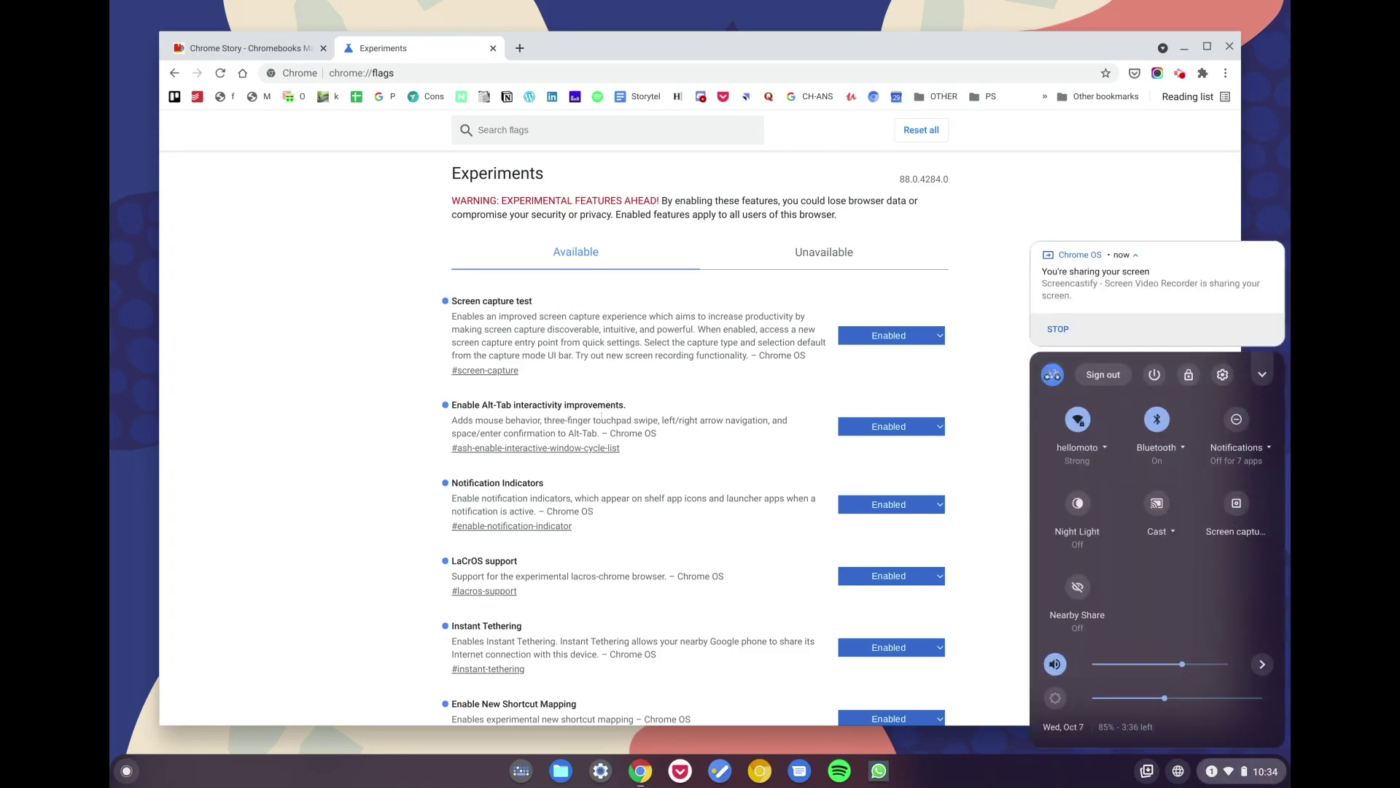
pyautogui.click(1239, 518)
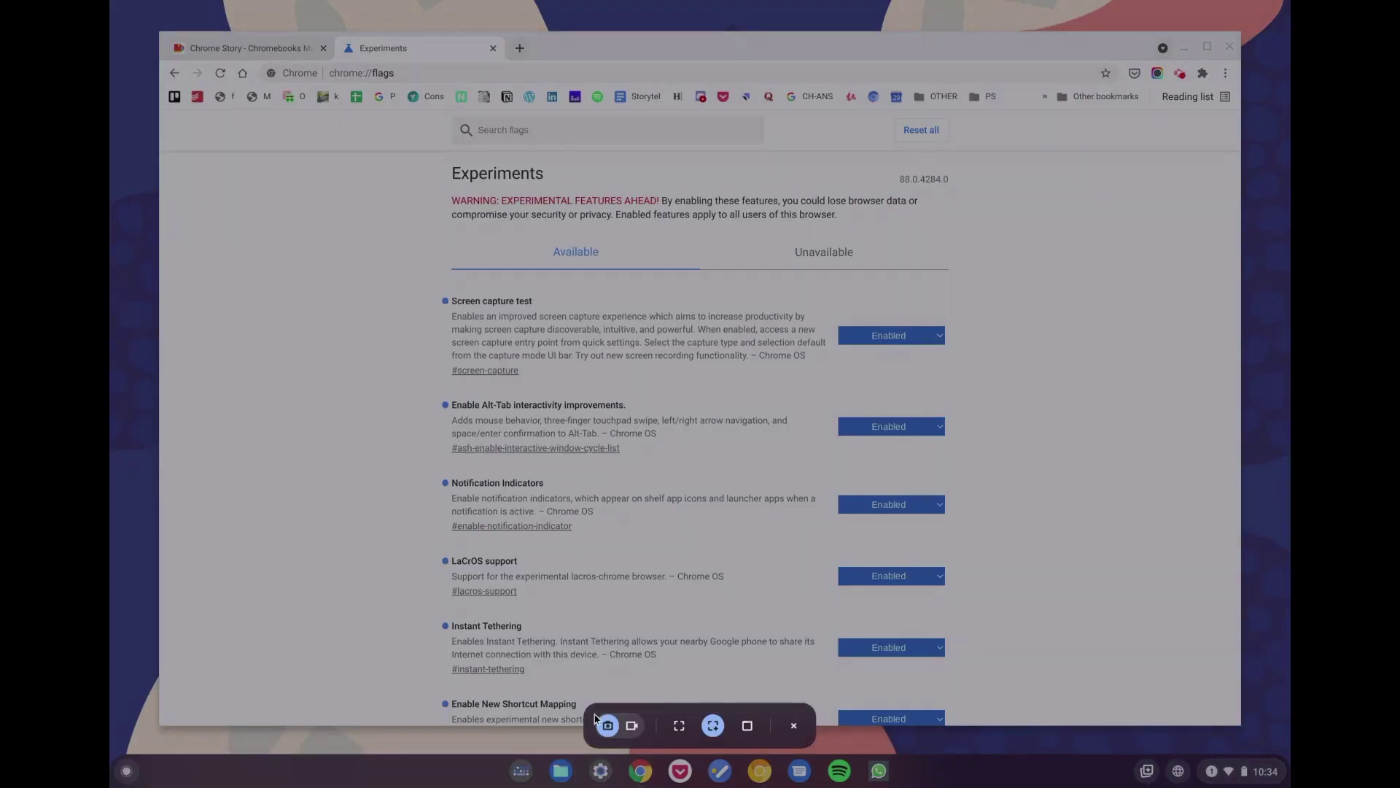
# Step: Keep screenshot mode, capture the full screen, and dismiss the saved-to-clipboard notification
pyautogui.click(632, 727)
pyautogui.click(607, 731)
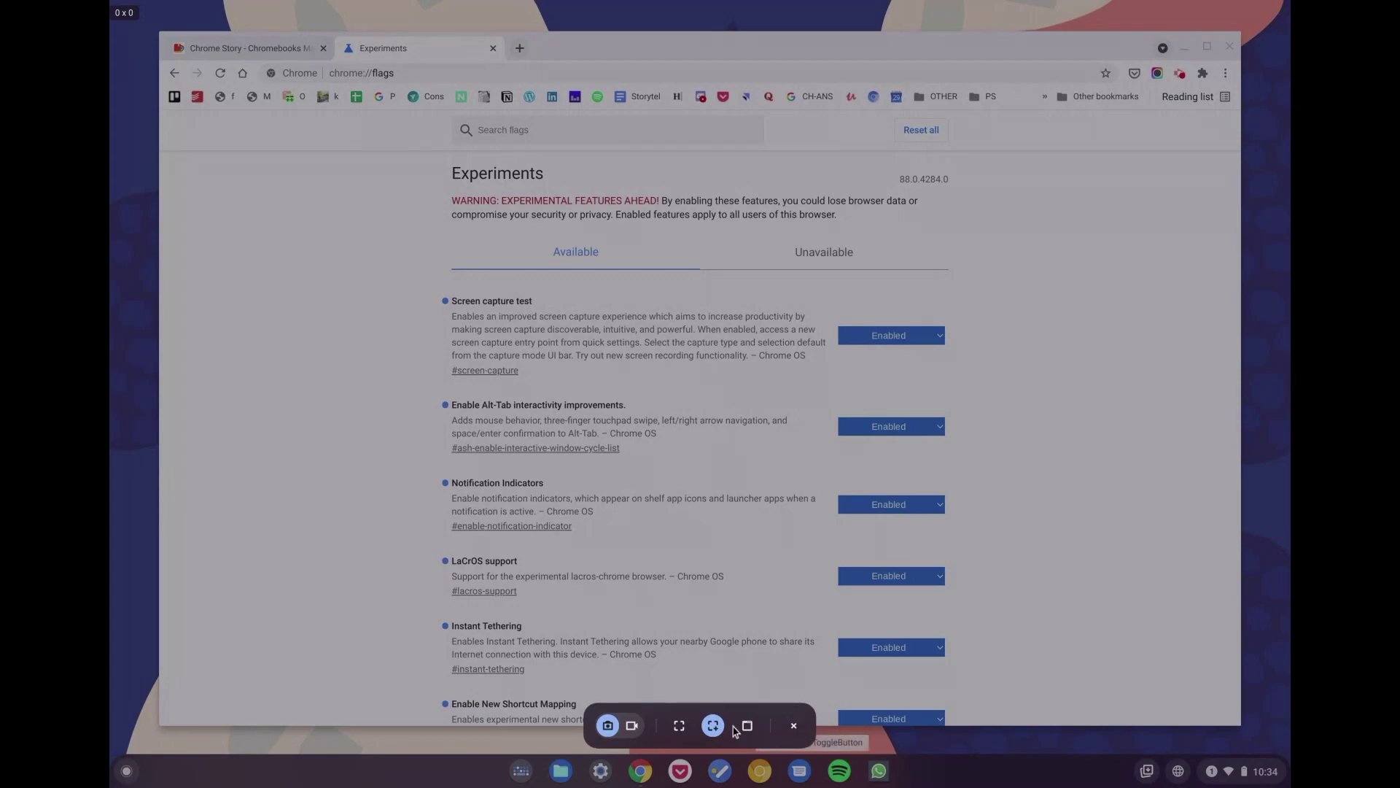
pyautogui.click(681, 727)
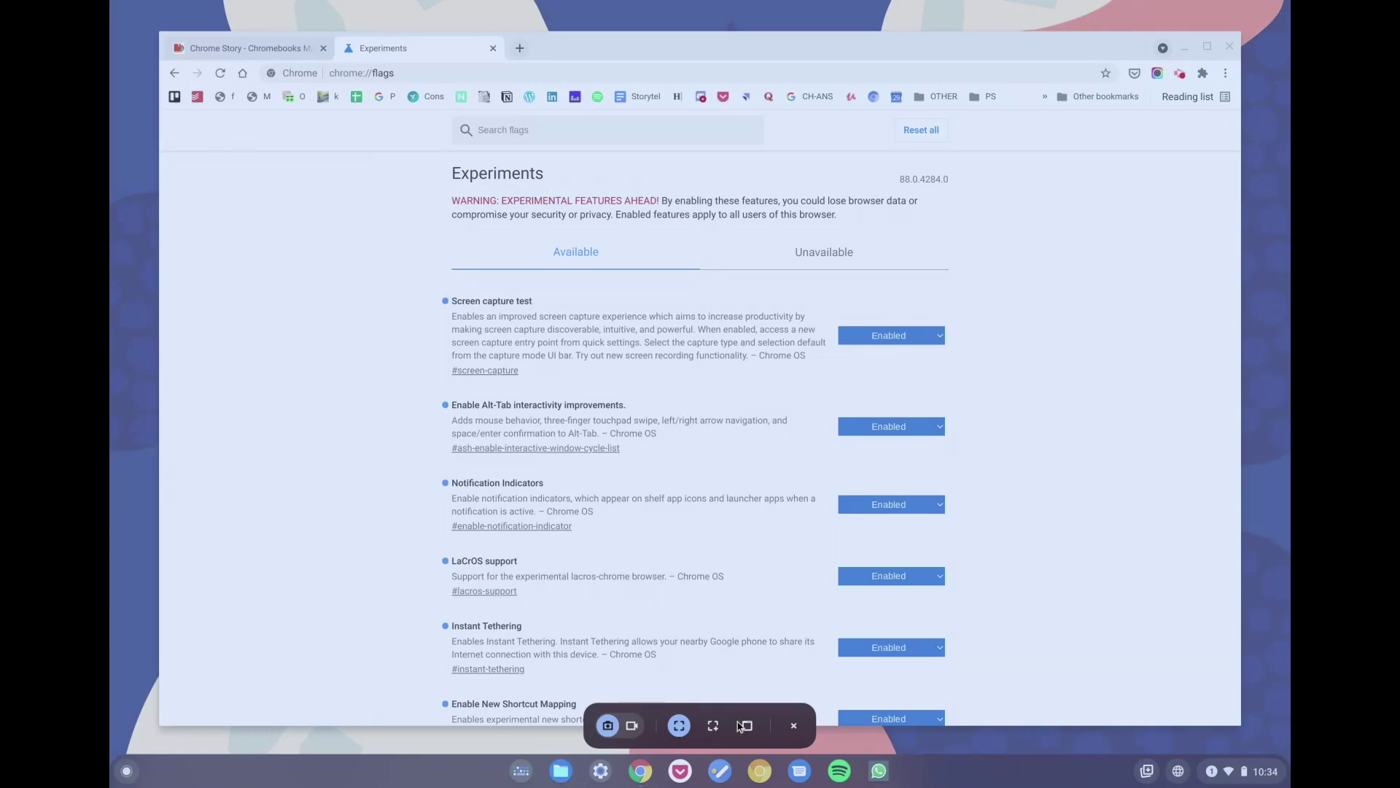
pyautogui.click(972, 554)
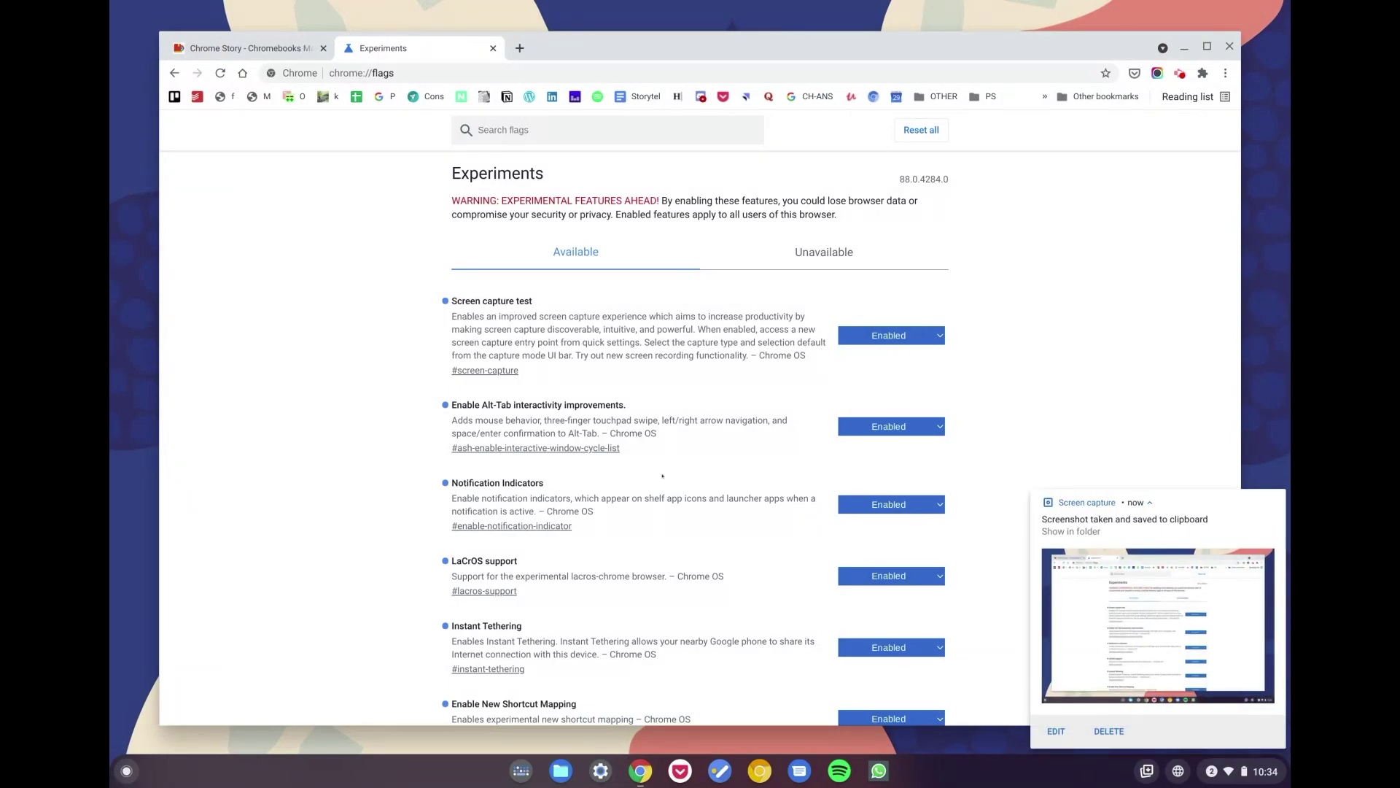
pyautogui.click(1275, 501)
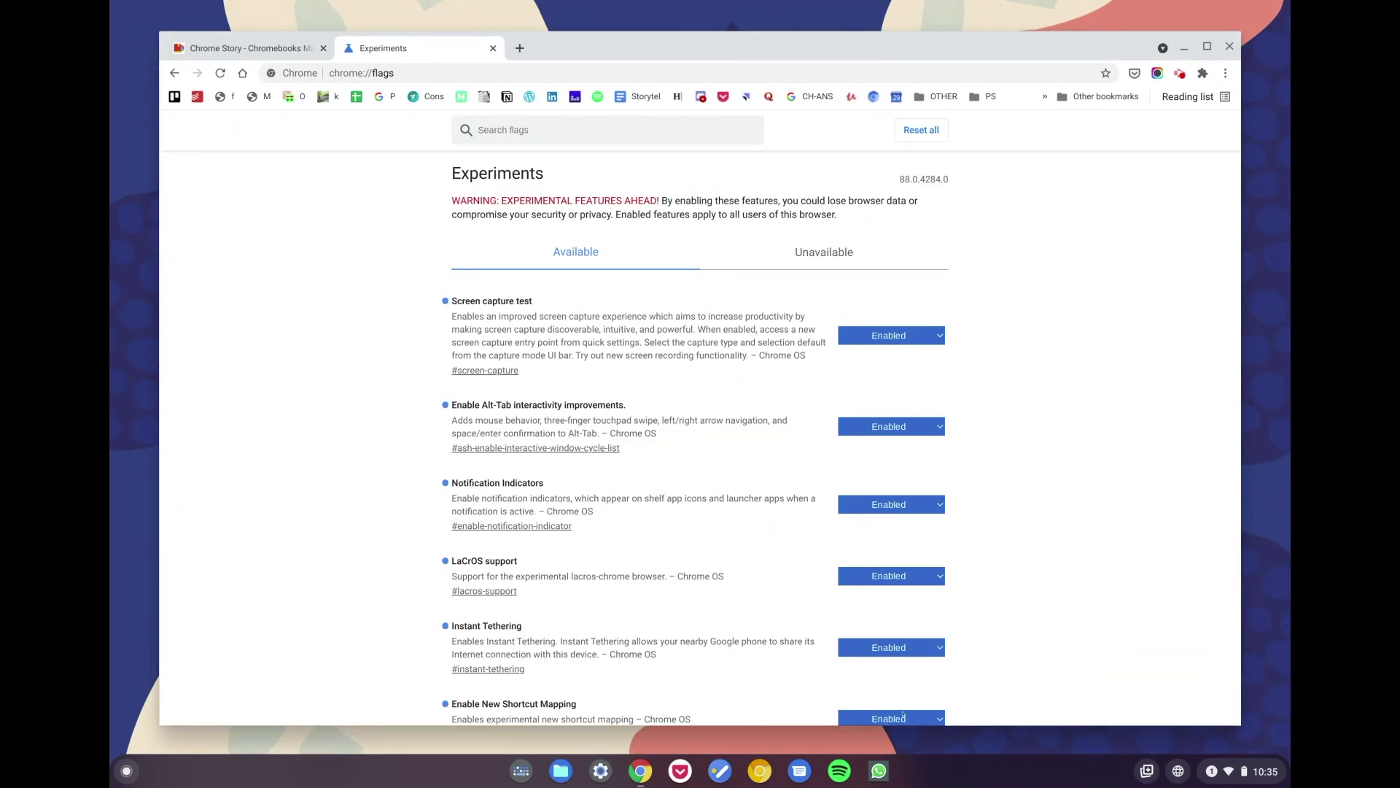
# Step: Start Screen capture in Window mode, then cancel it with Esc
pyautogui.click(1251, 776)
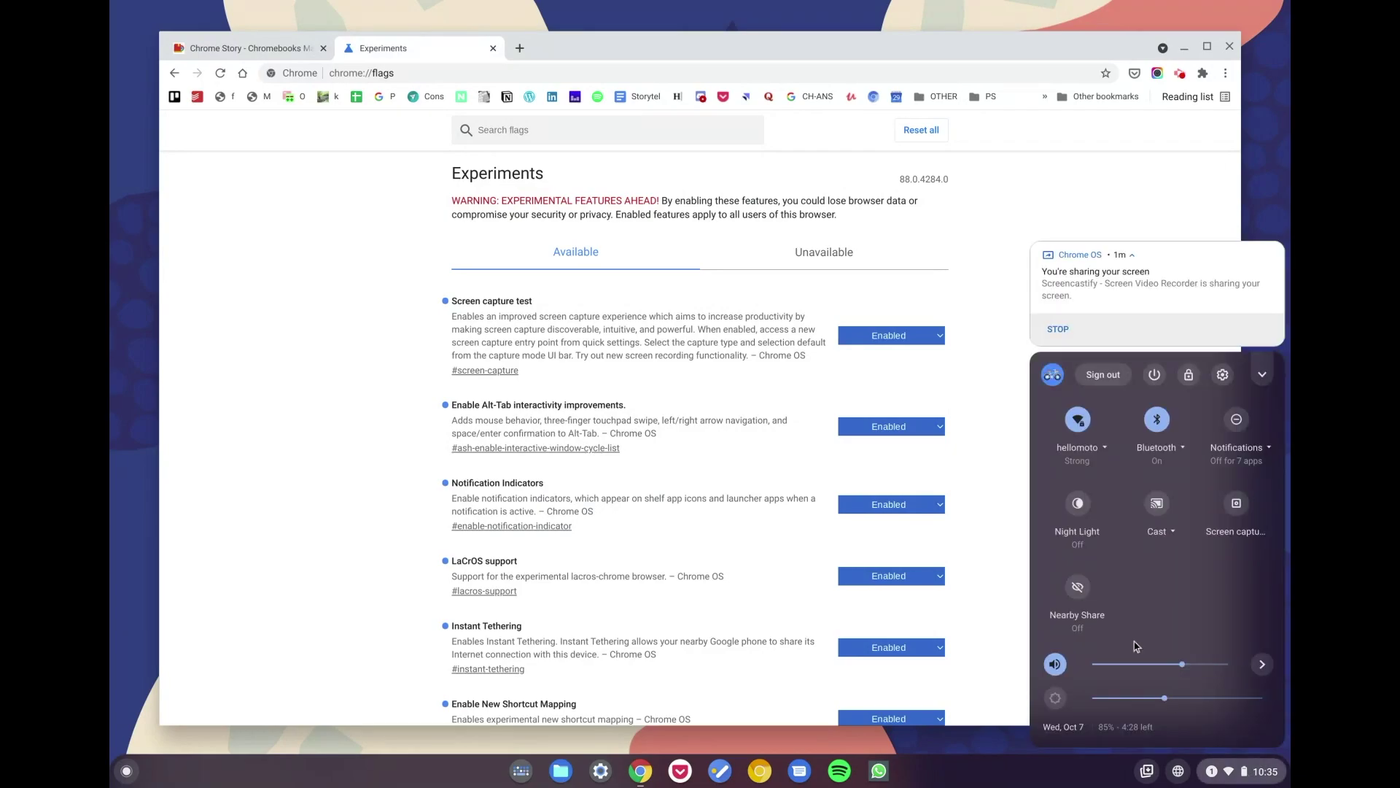
pyautogui.click(1240, 519)
pyautogui.click(747, 725)
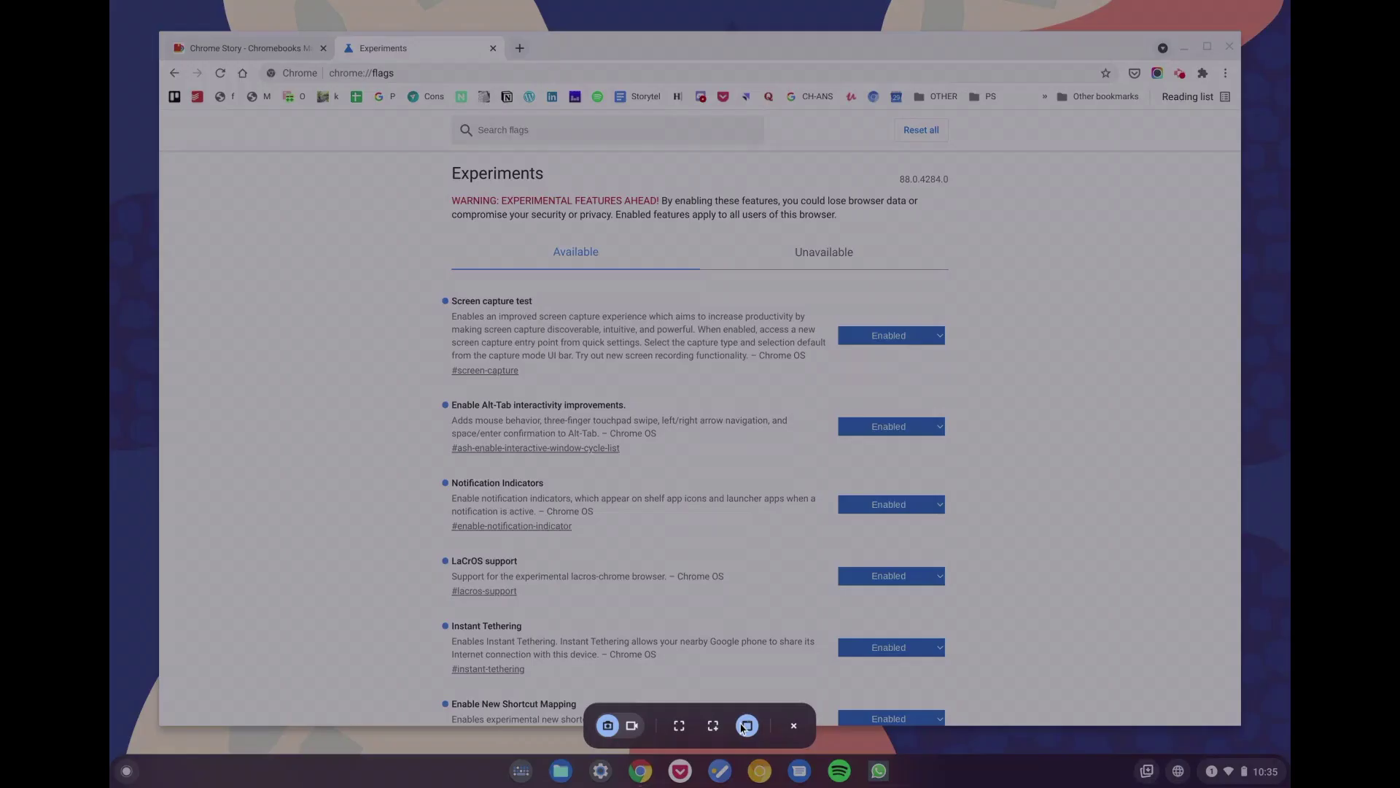
pyautogui.press('Escape')
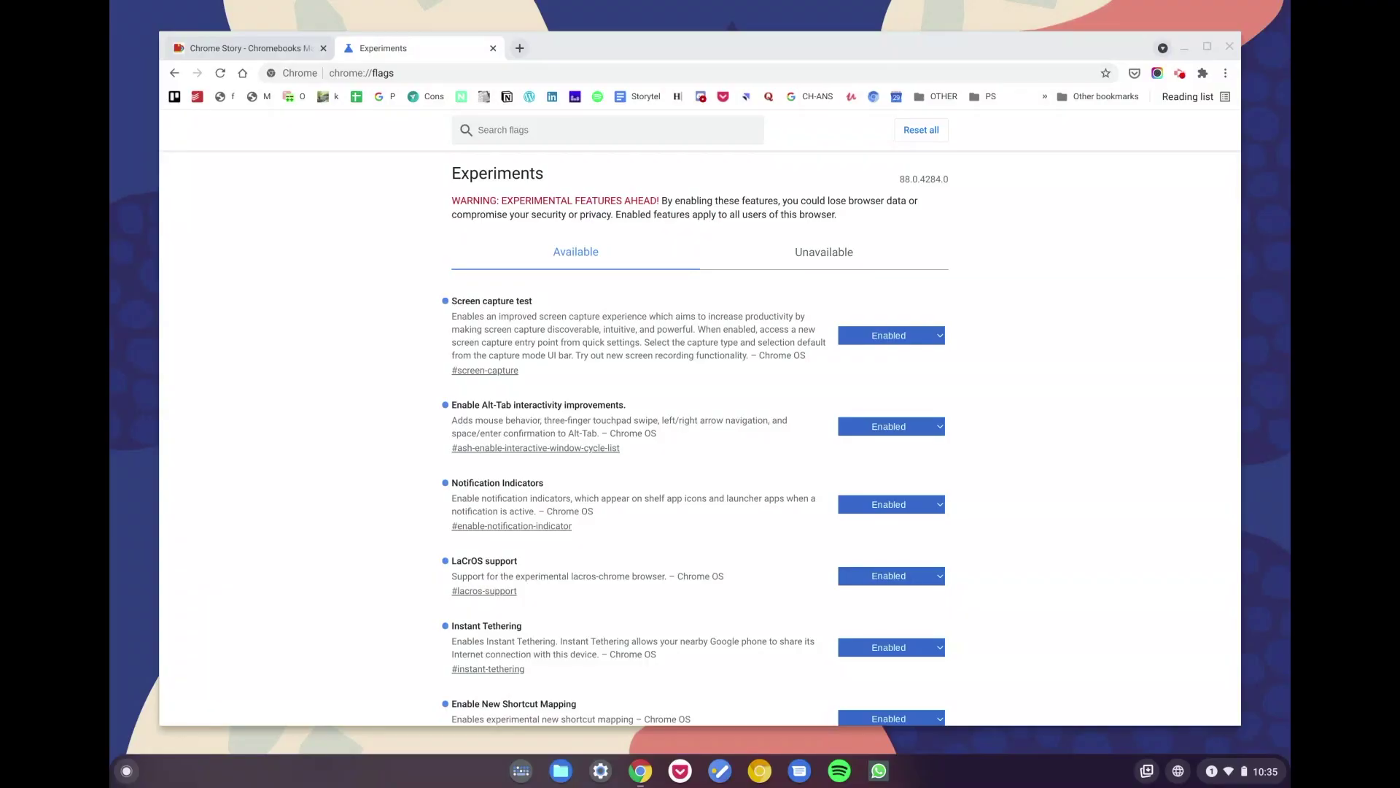
# Step: Relaunch Screen capture, screenshot the Chrome window, and show the saved image in its folder
pyautogui.click(1218, 772)
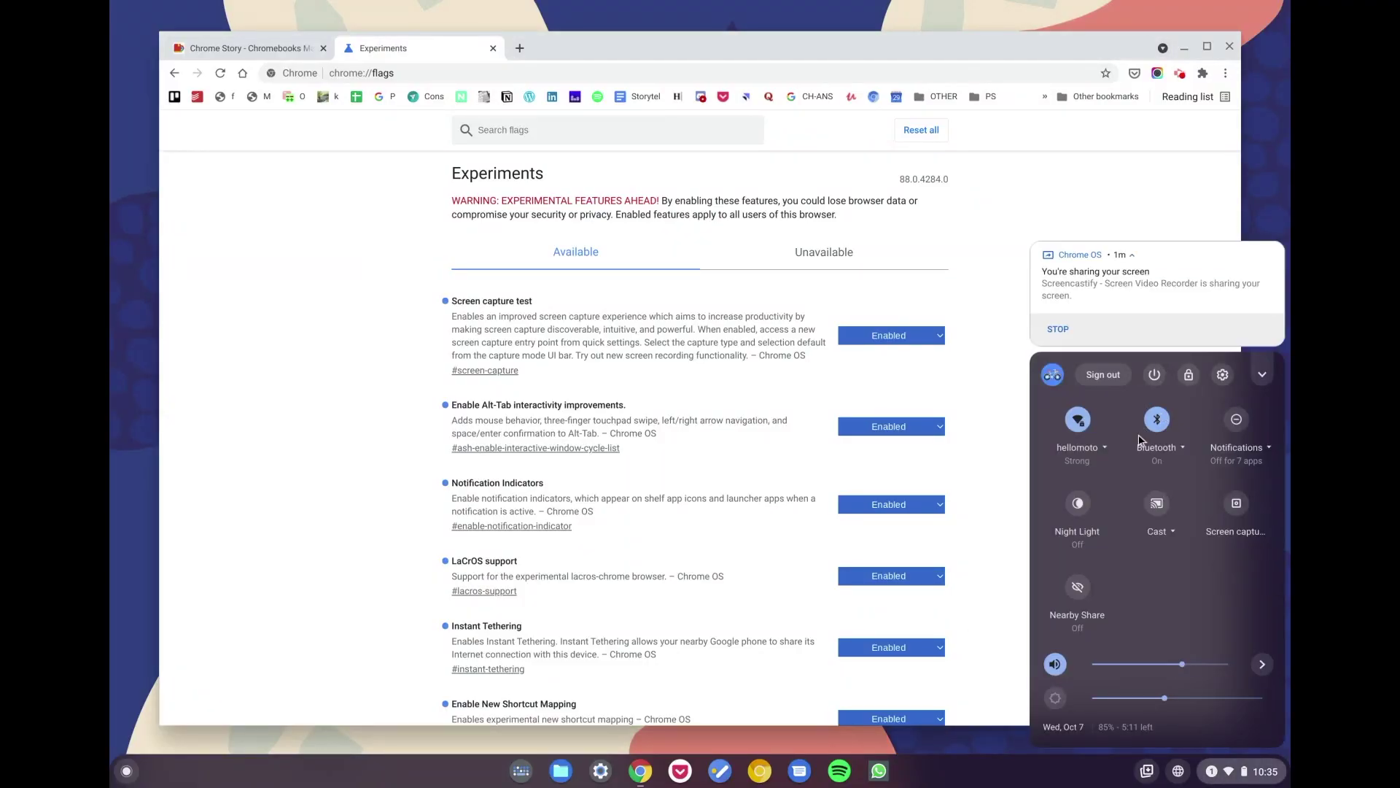
pyautogui.click(359, 575)
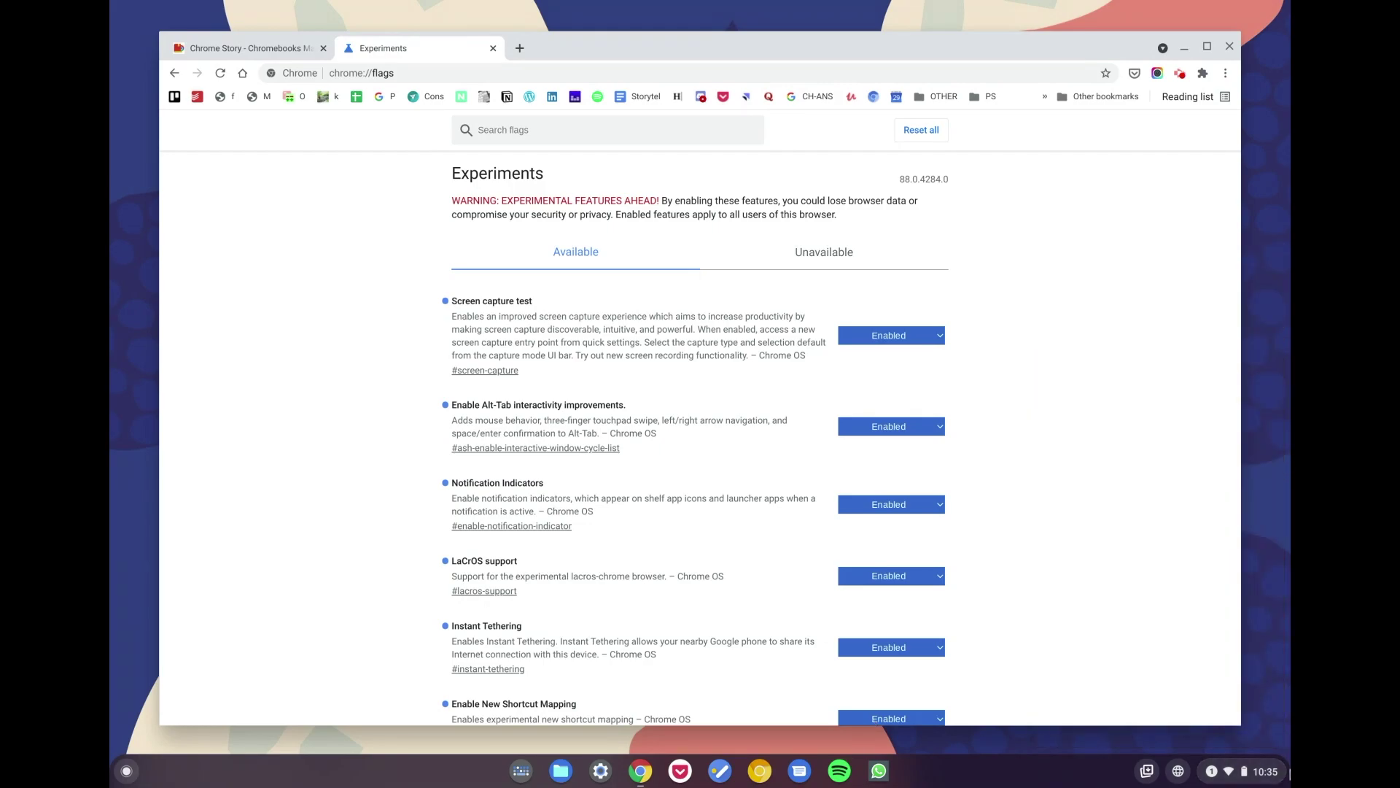
pyautogui.click(1286, 774)
pyautogui.click(1229, 517)
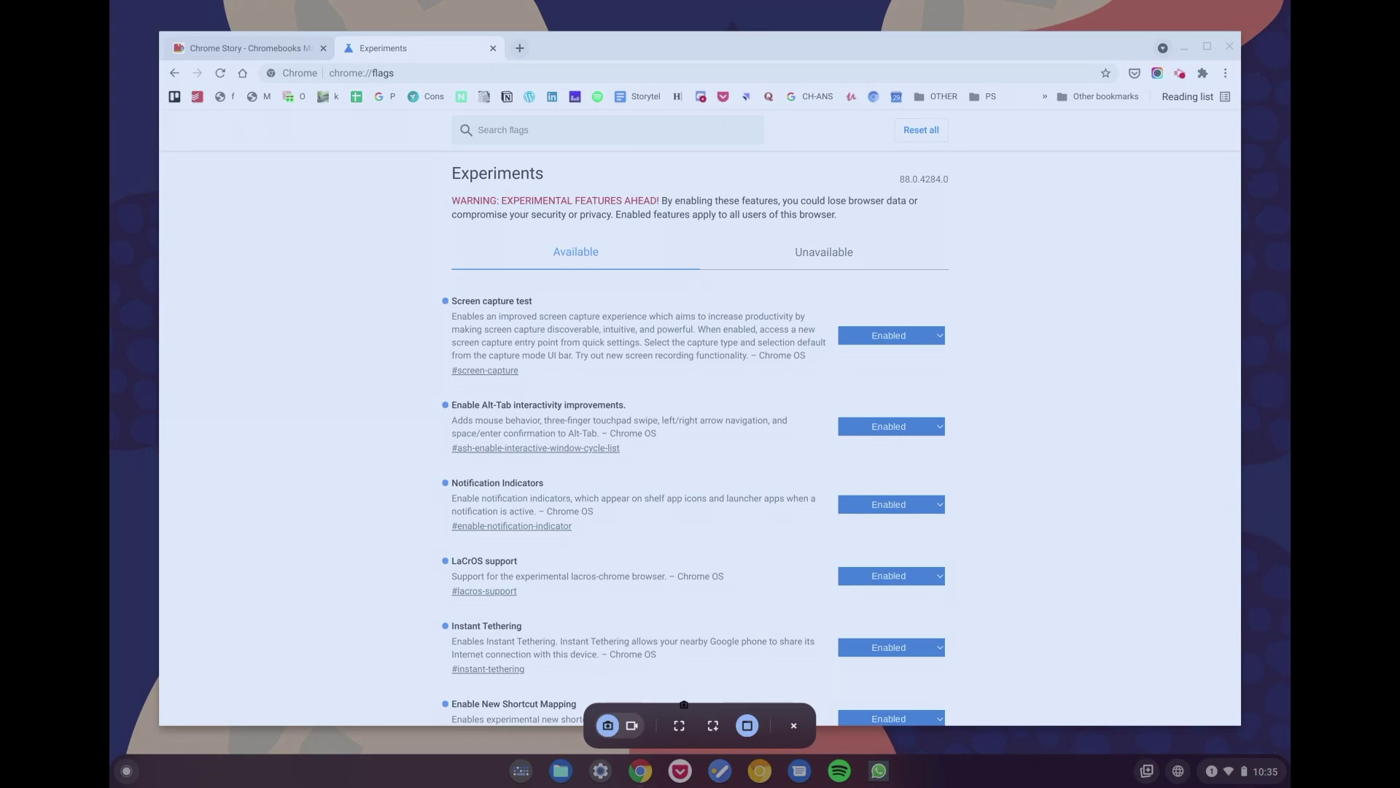
pyautogui.click(684, 703)
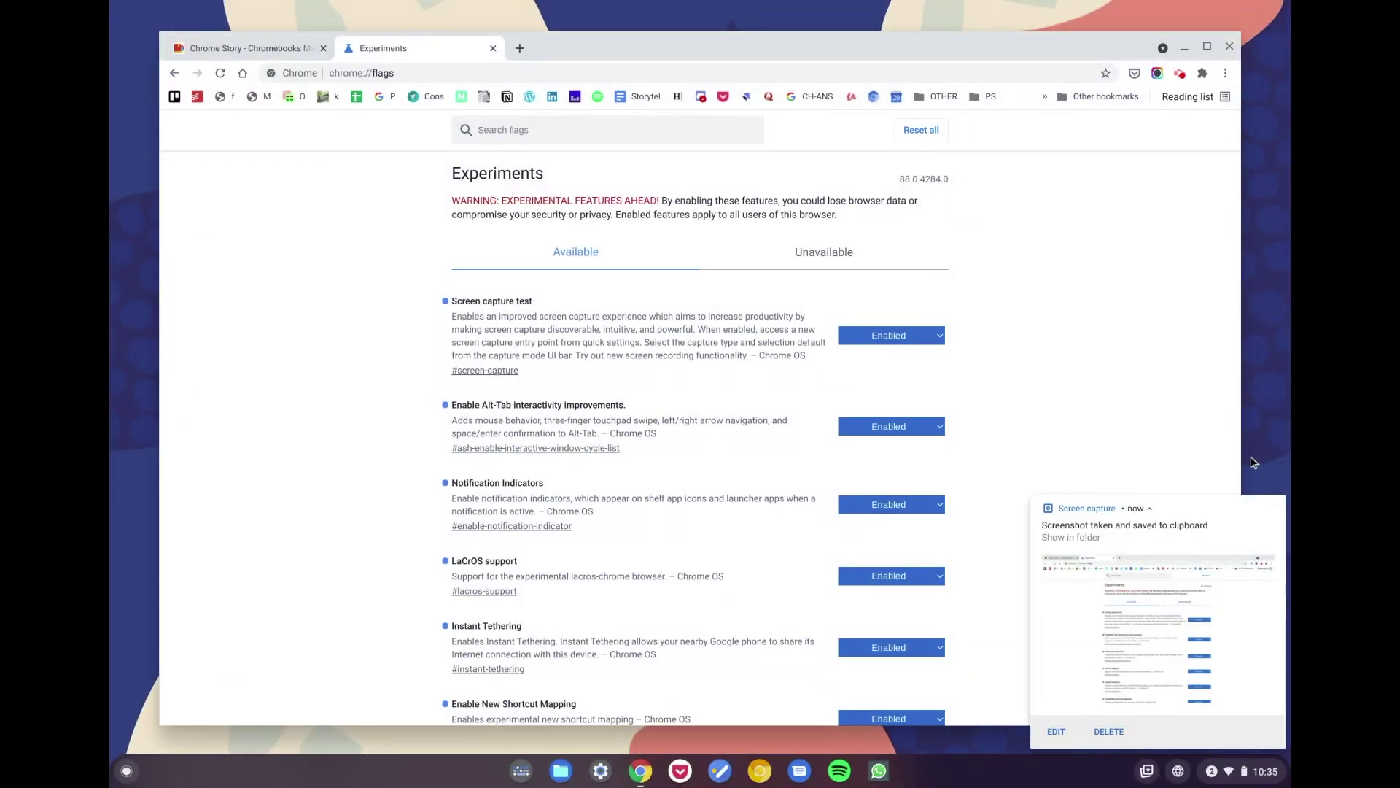
pyautogui.click(1180, 619)
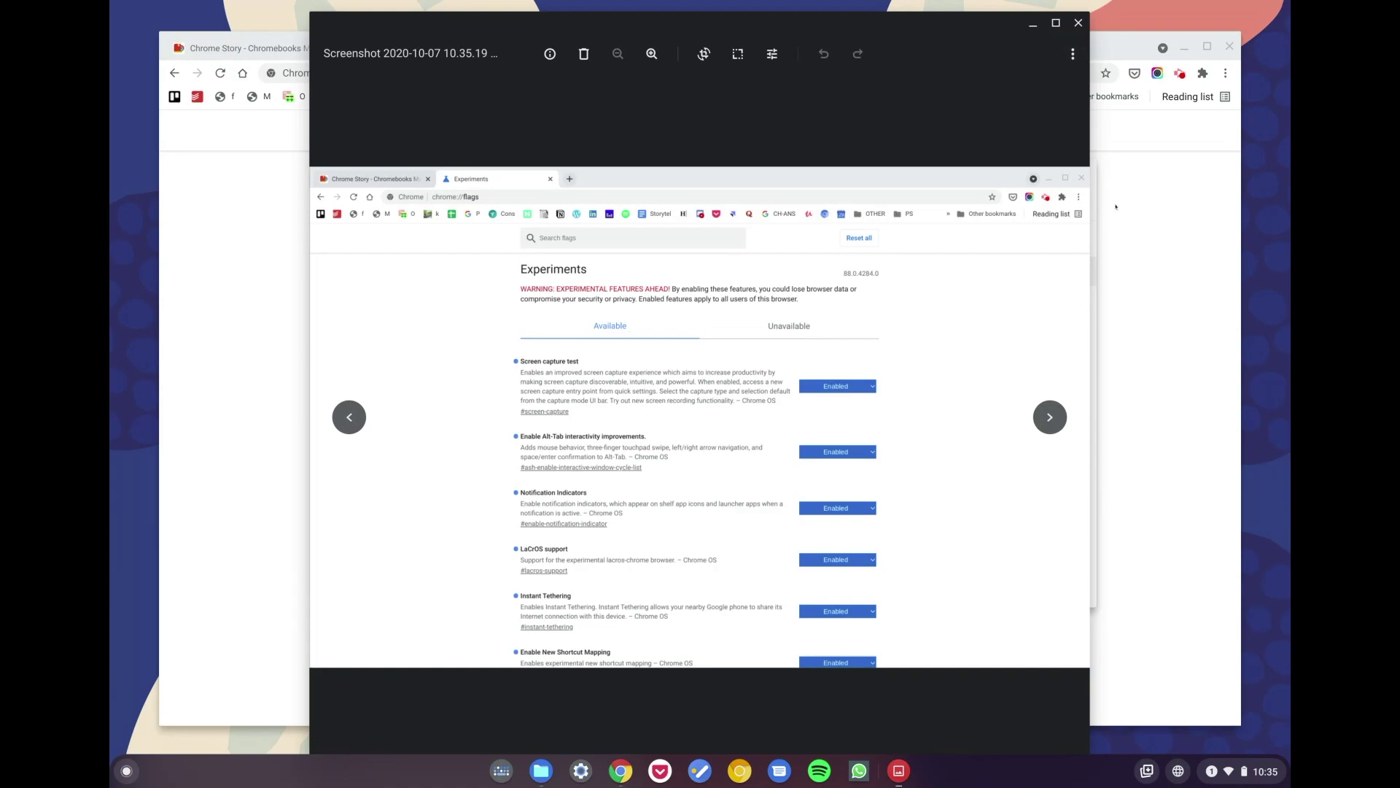
# Step: Close the image viewer to reveal Downloads, then try Partial capture mode and cancel it
pyautogui.click(1079, 23)
pyautogui.click(1228, 774)
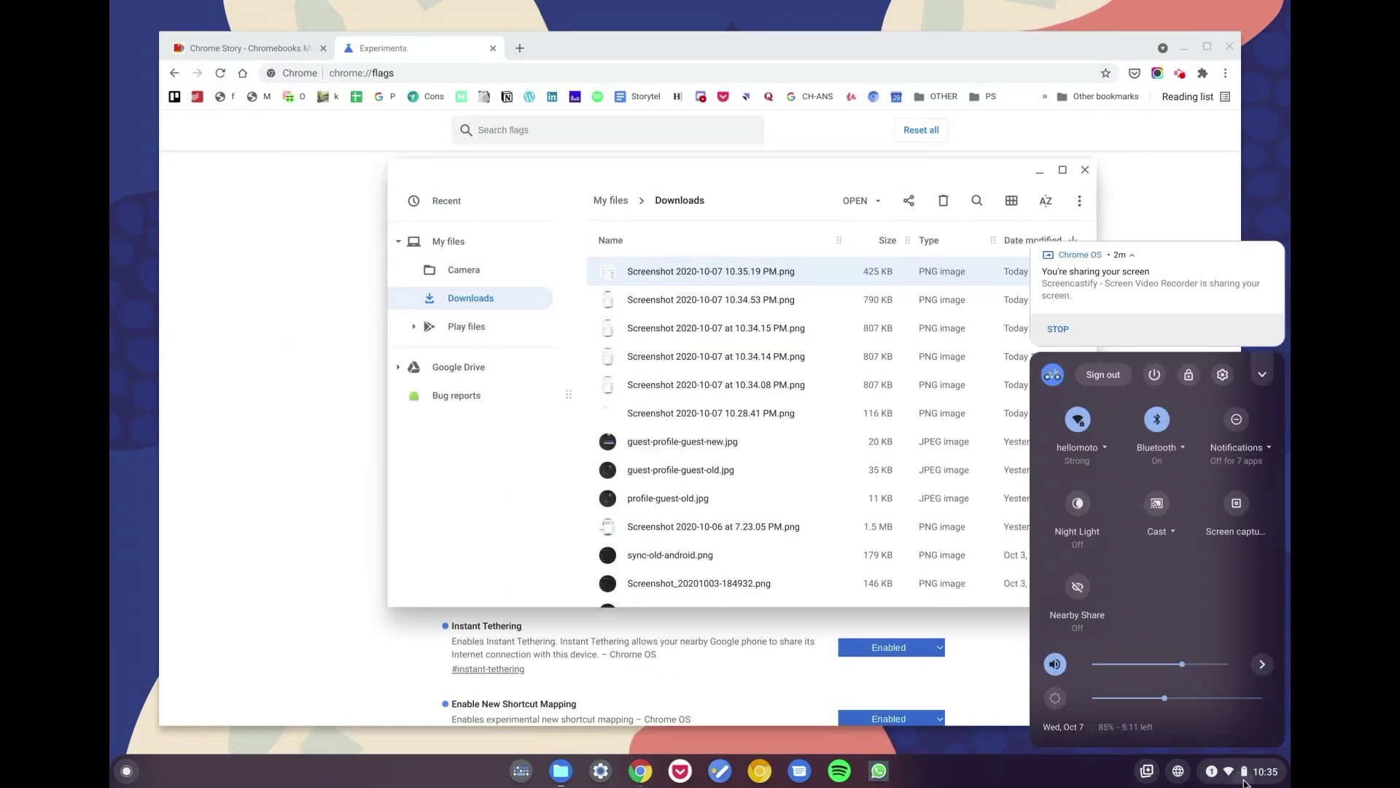
pyautogui.click(1235, 515)
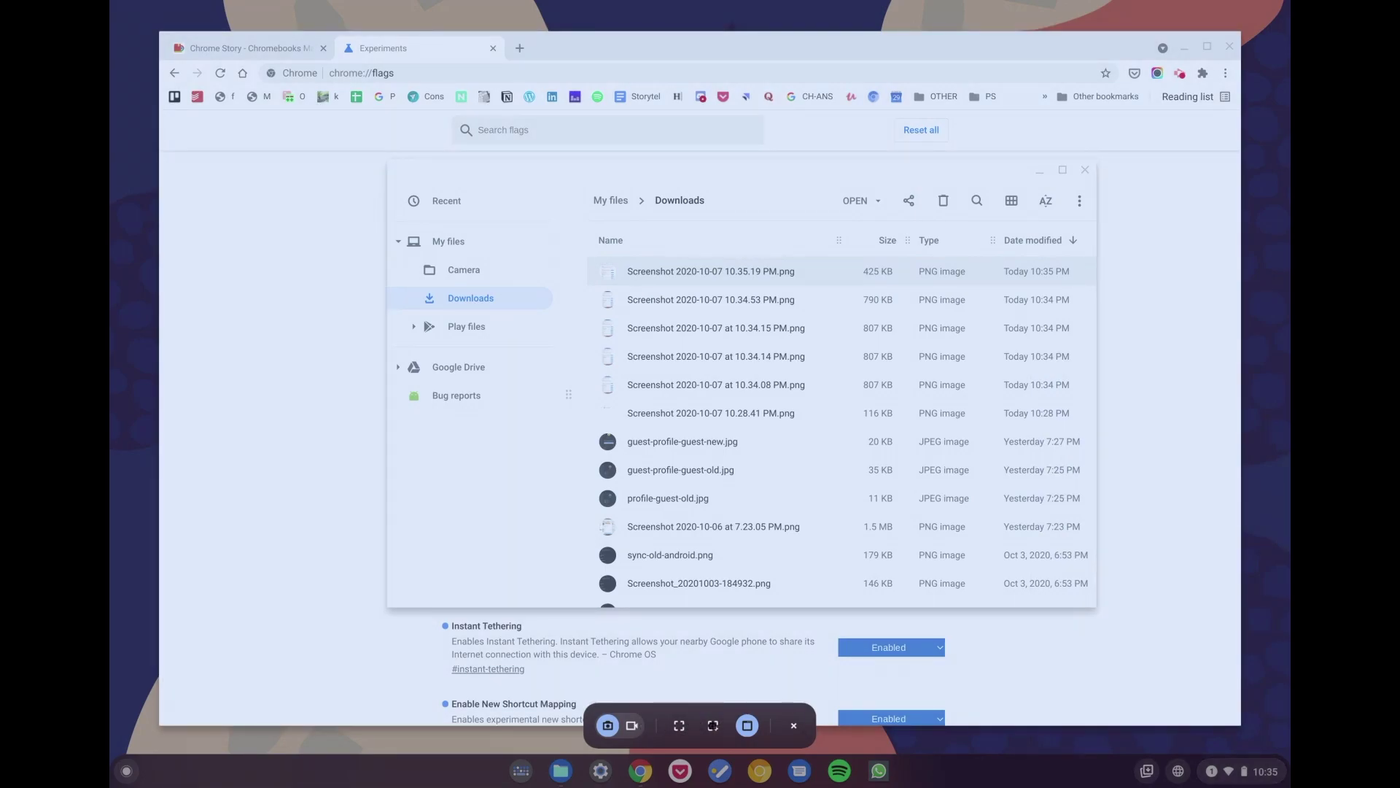
pyautogui.click(714, 726)
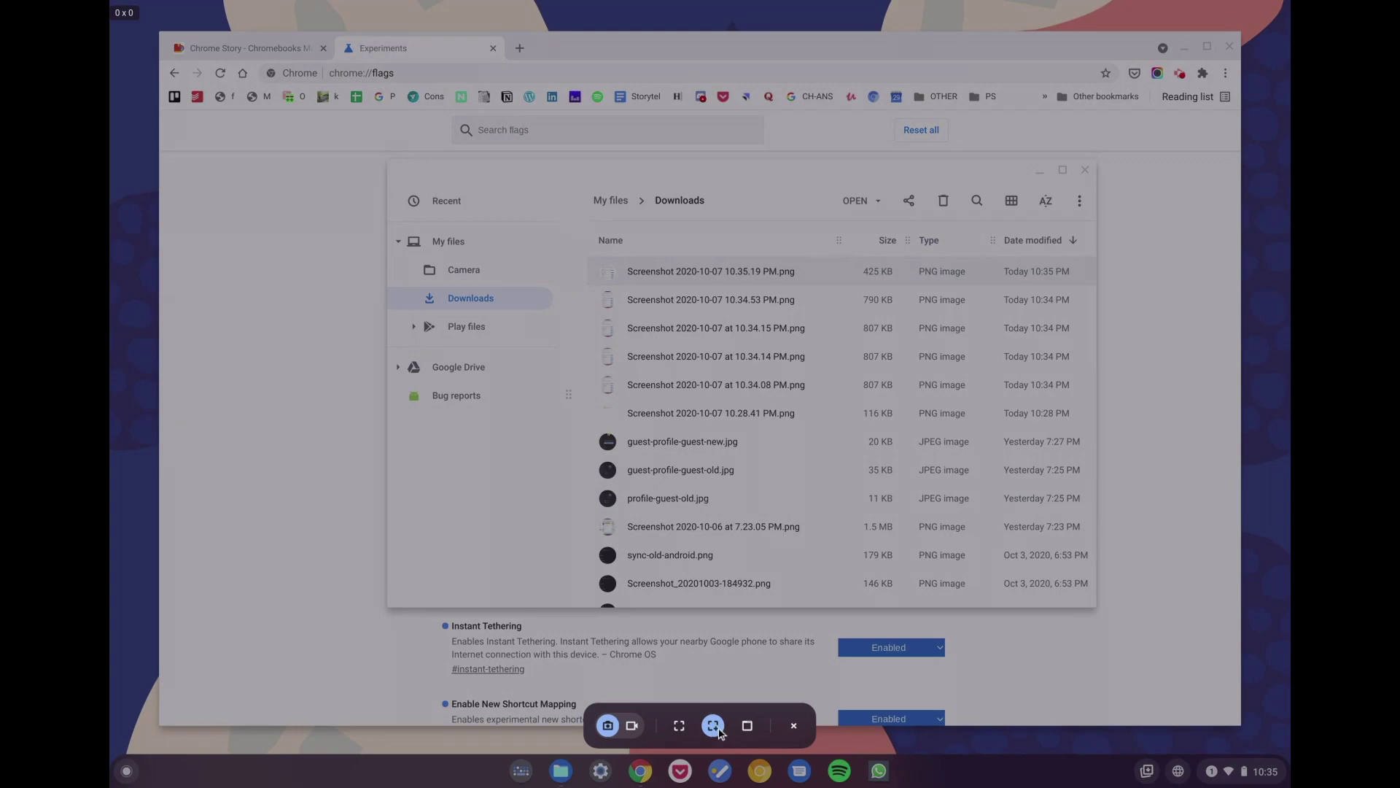
pyautogui.press('Escape')
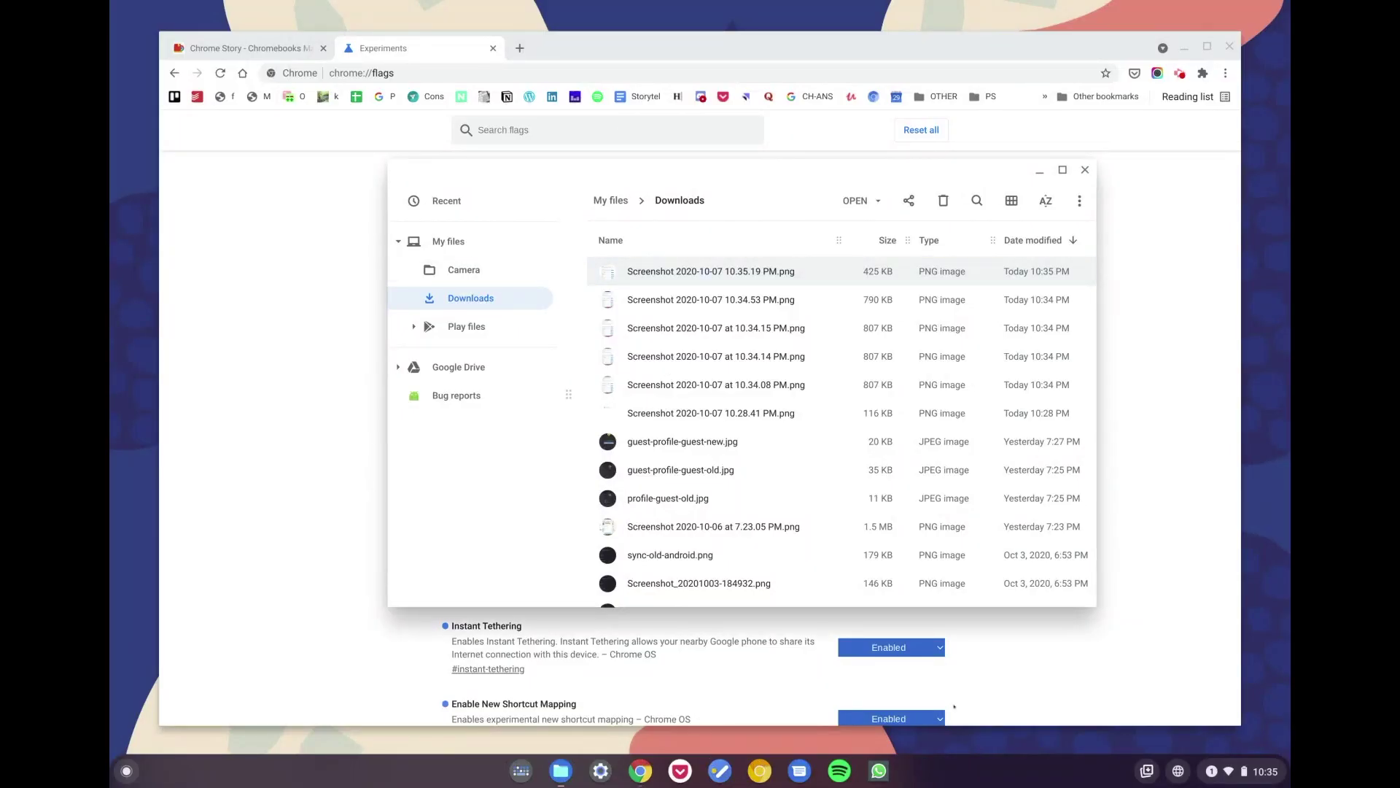
pyautogui.click(1240, 771)
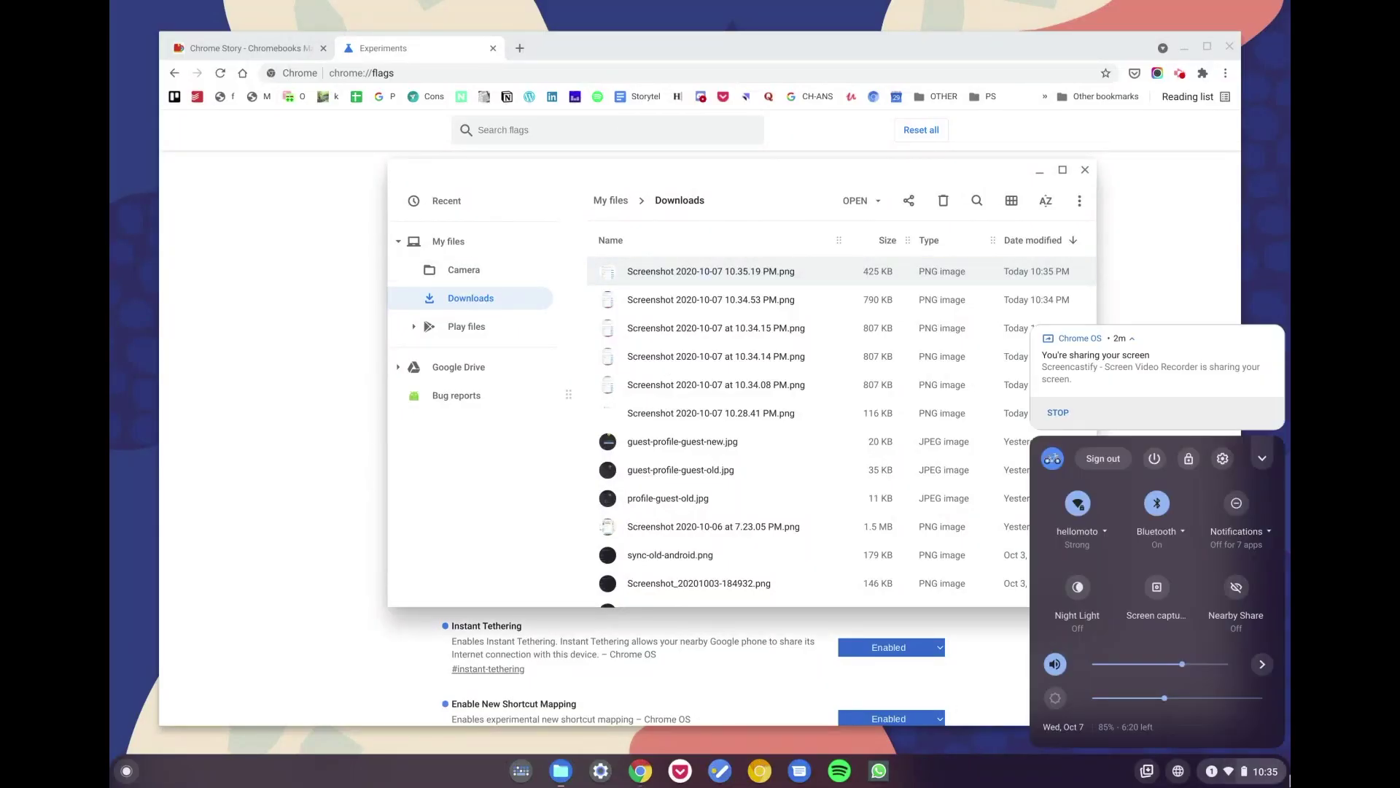
# Step: Screenshot a 623 x 273 region over the Downloads file list
pyautogui.click(1159, 593)
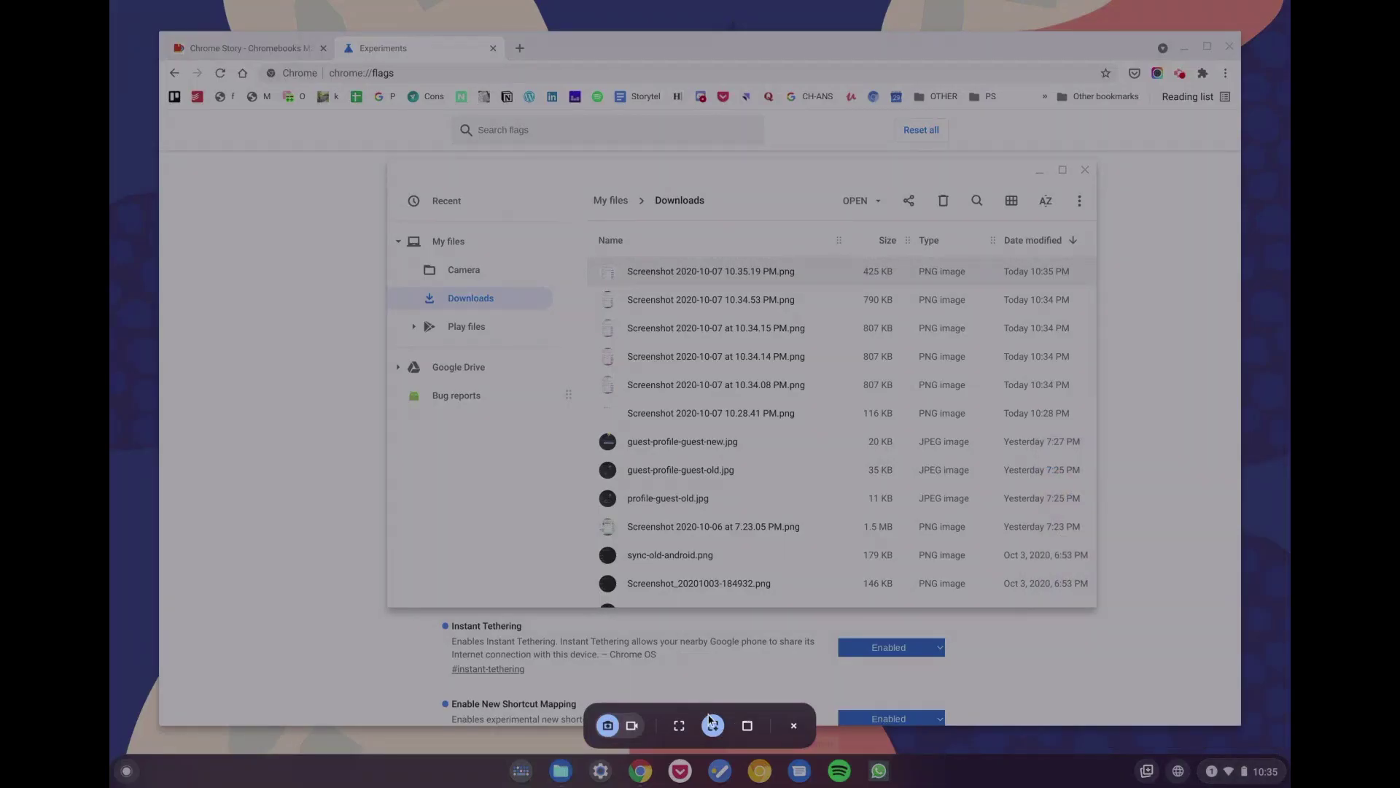
pyautogui.moveTo(461, 340); pyautogui.dragTo(903, 534)
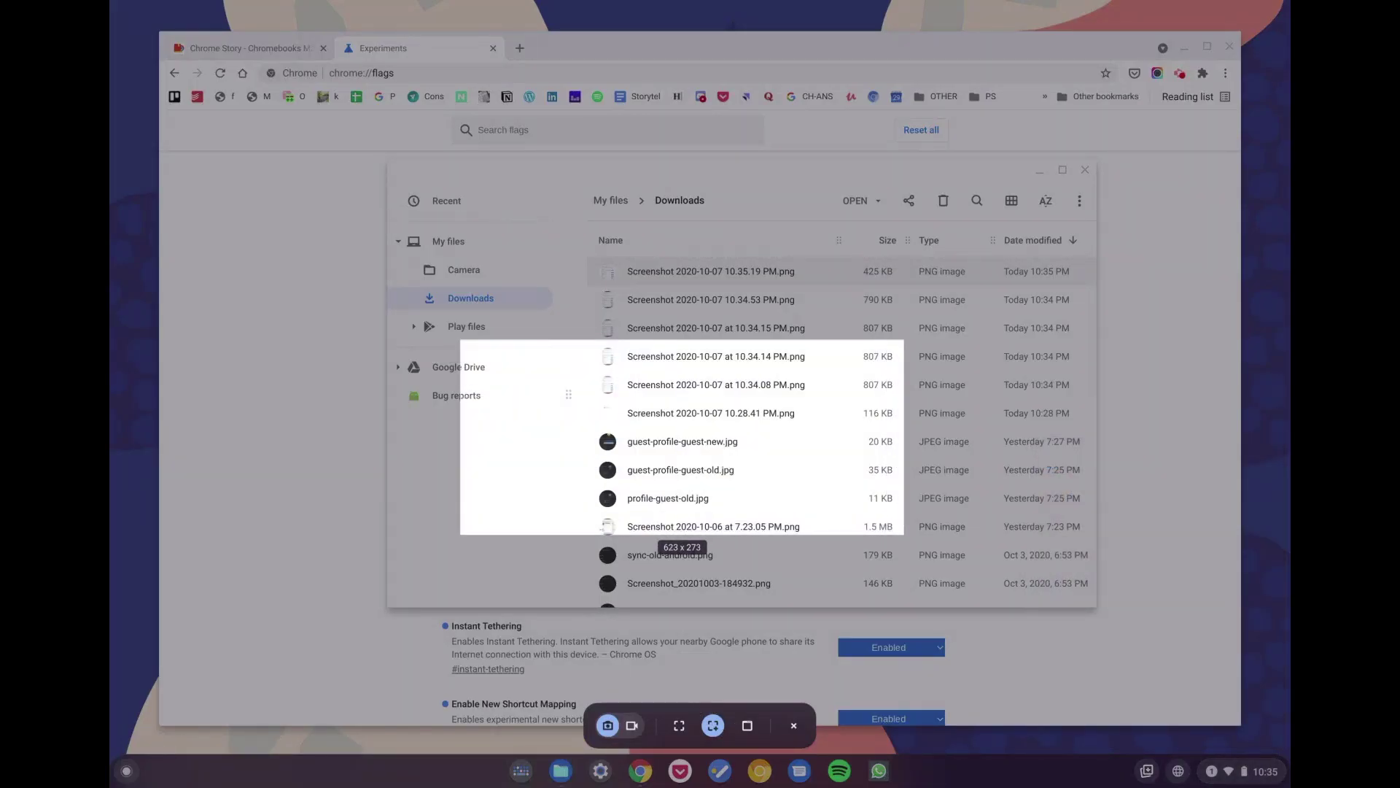
pyautogui.press('Return')
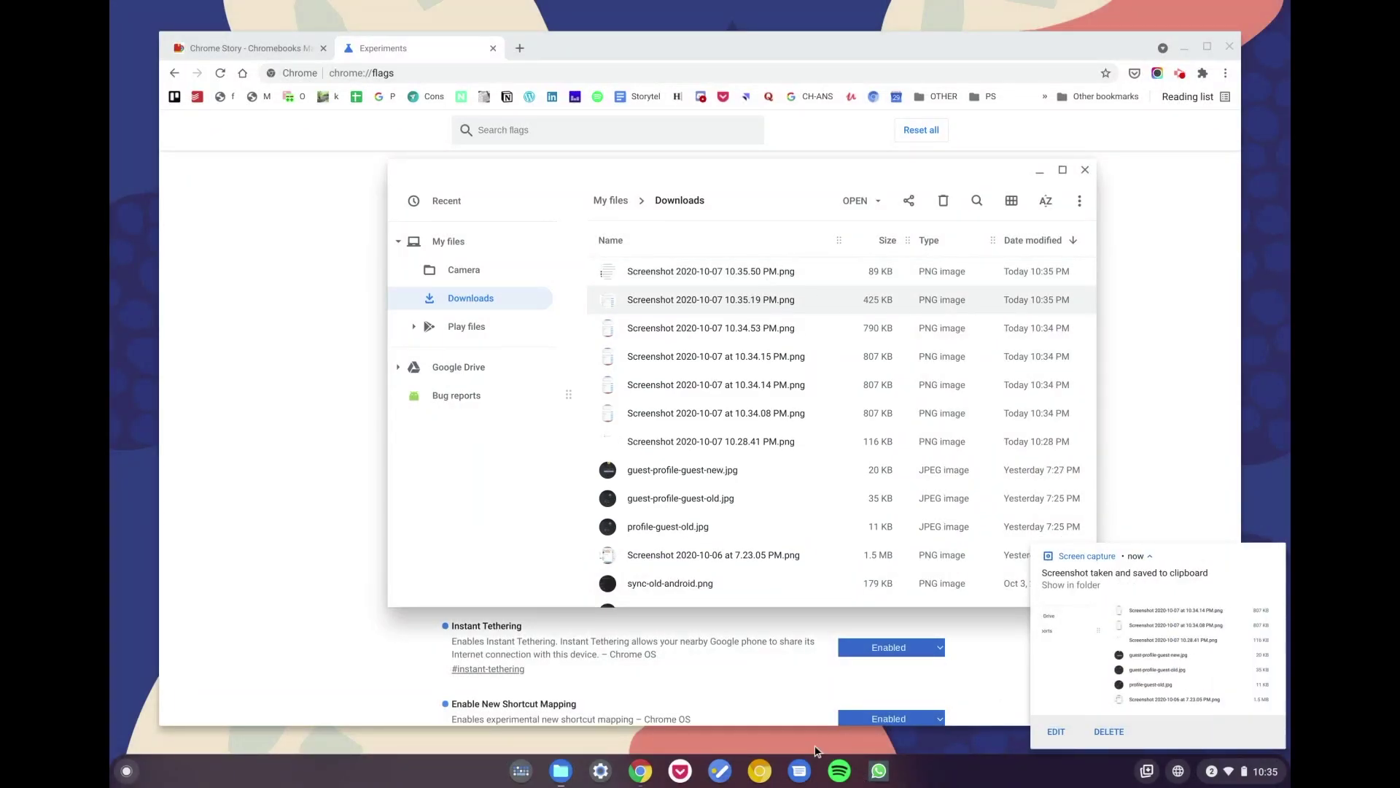
# Step: Switch Screen capture to video recording in Window mode and start recording a window
pyautogui.click(1240, 771)
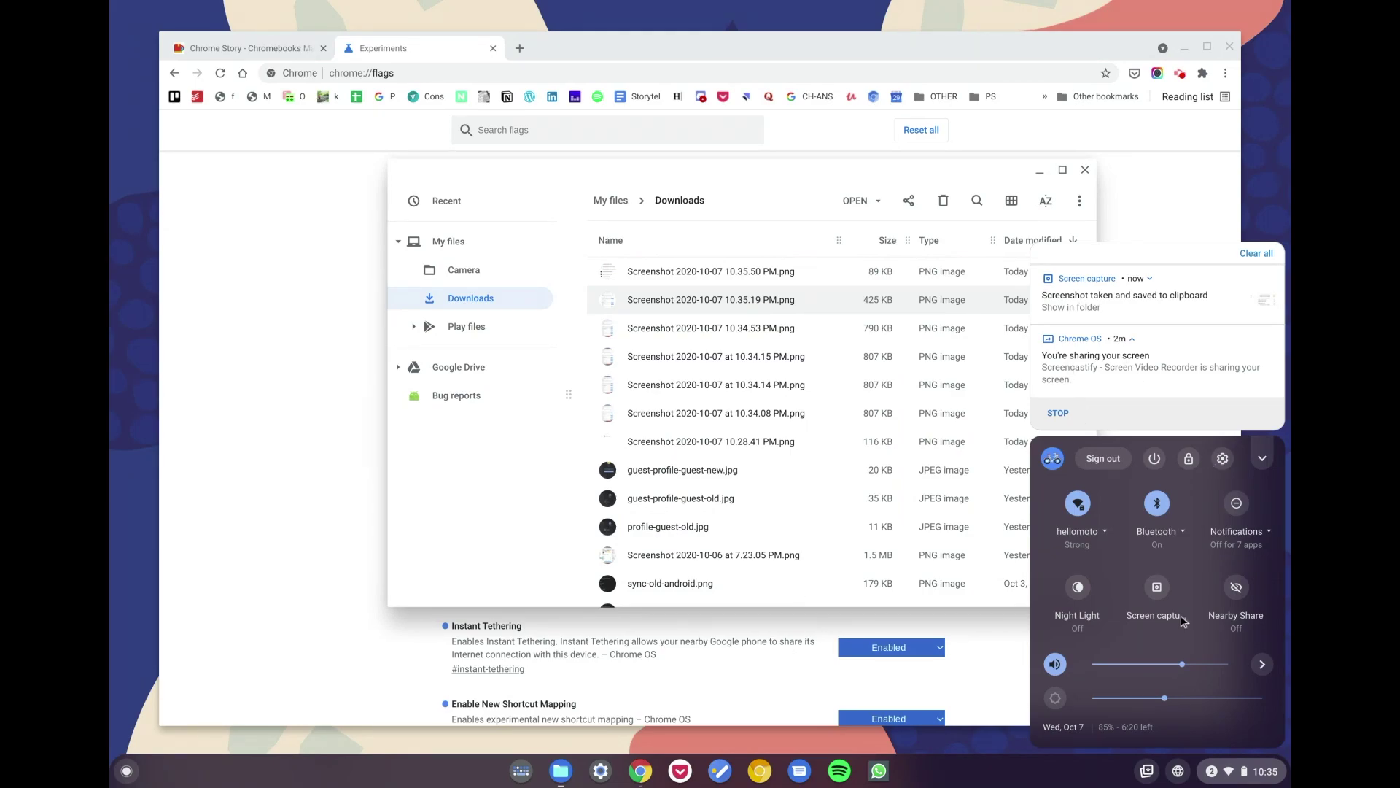
pyautogui.click(1161, 594)
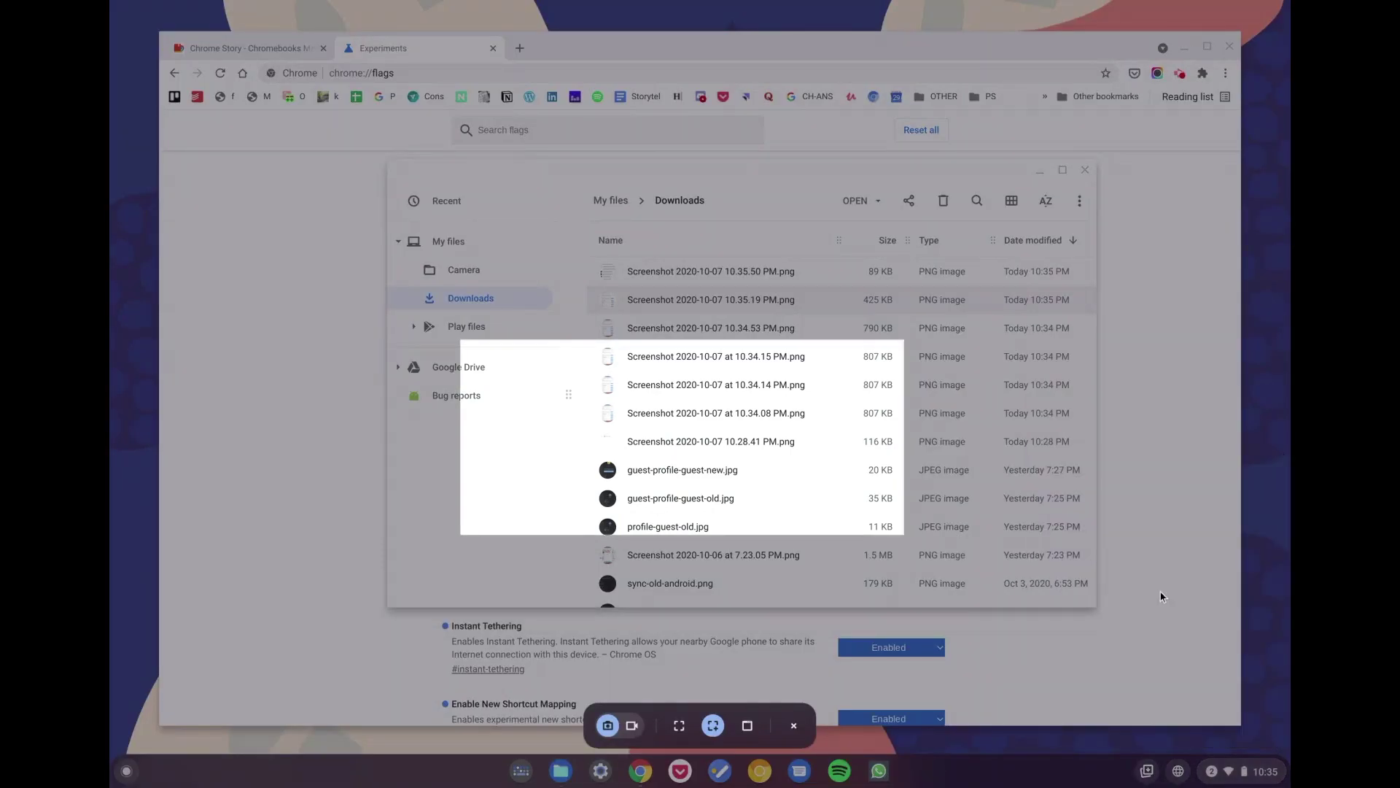
pyautogui.click(631, 725)
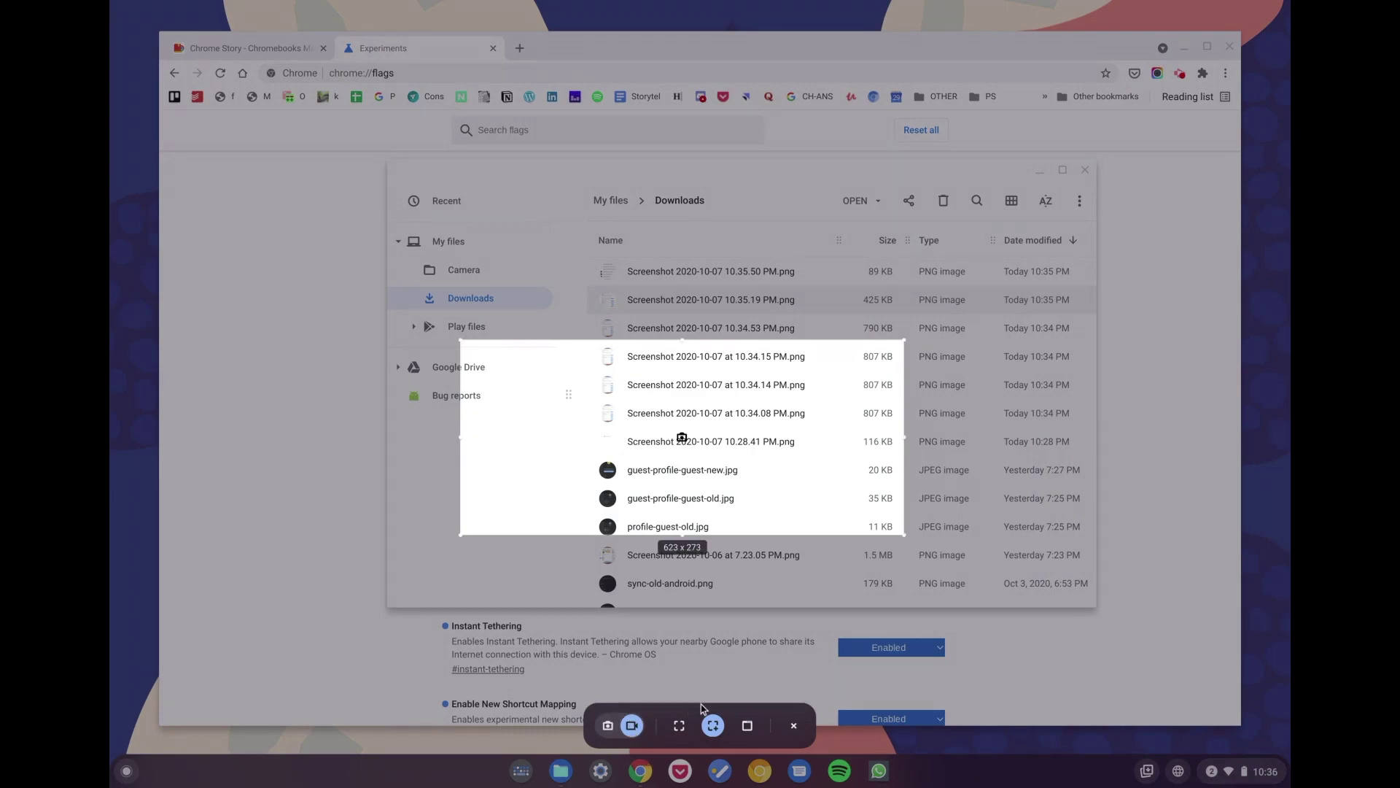
pyautogui.click(681, 726)
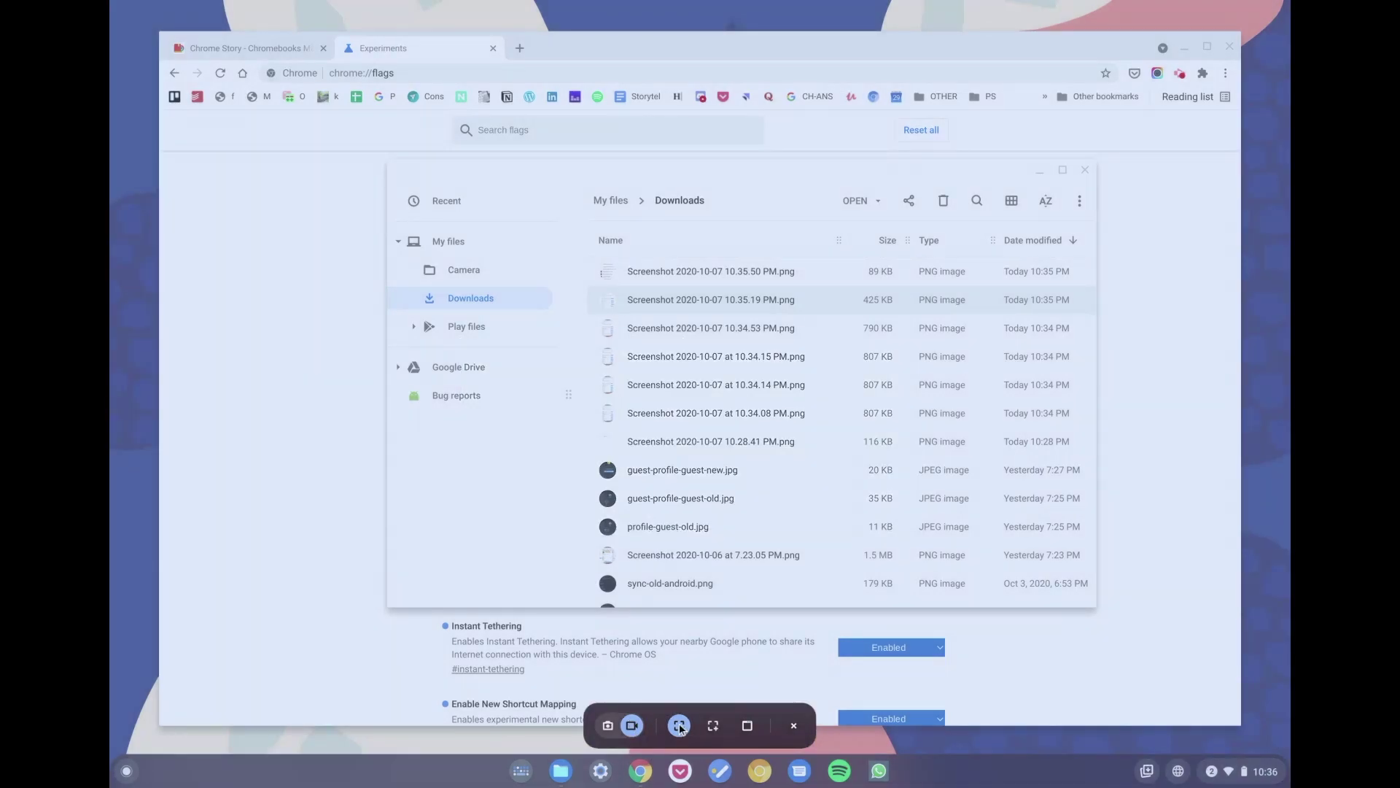
pyautogui.click(646, 739)
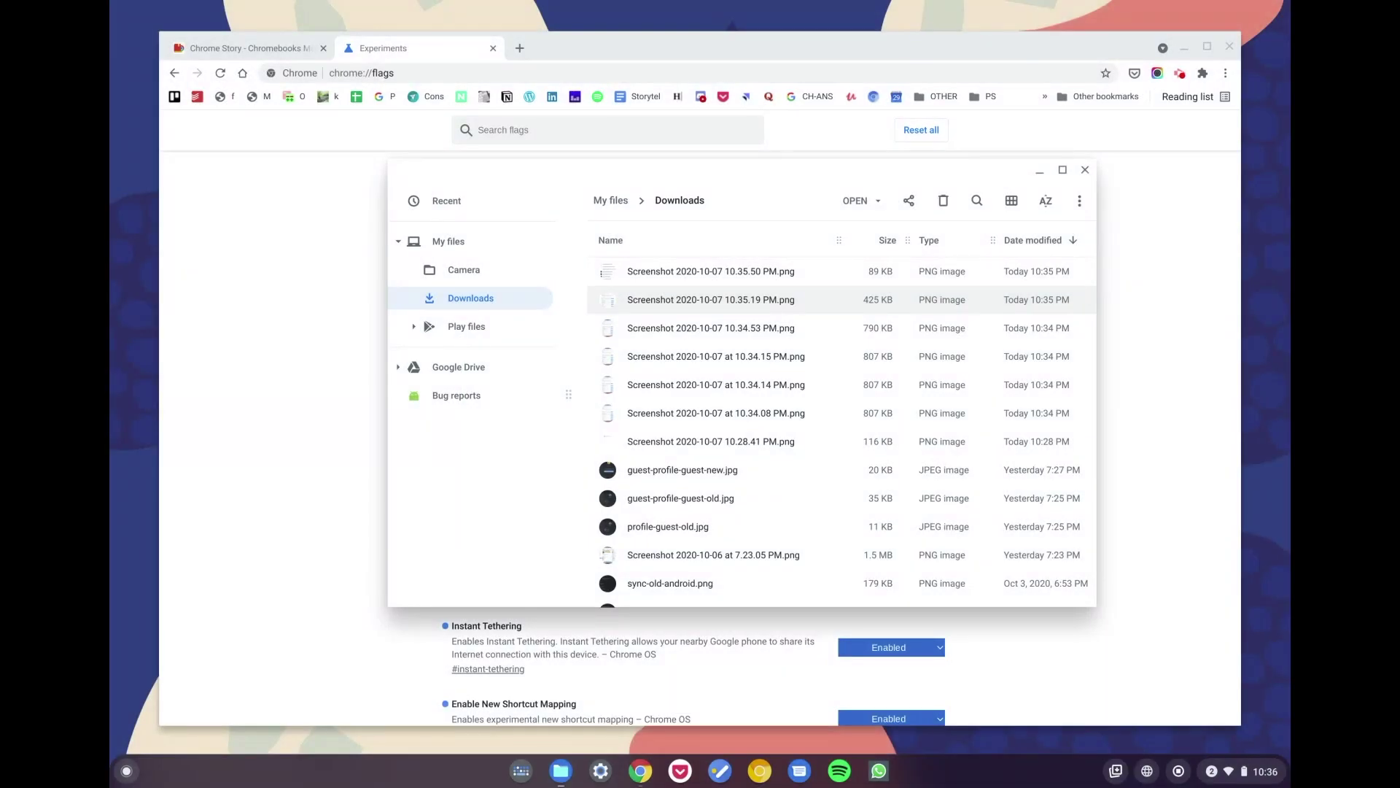
# Step: Stop the running window recording from the shelf's stop button
pyautogui.click(1236, 775)
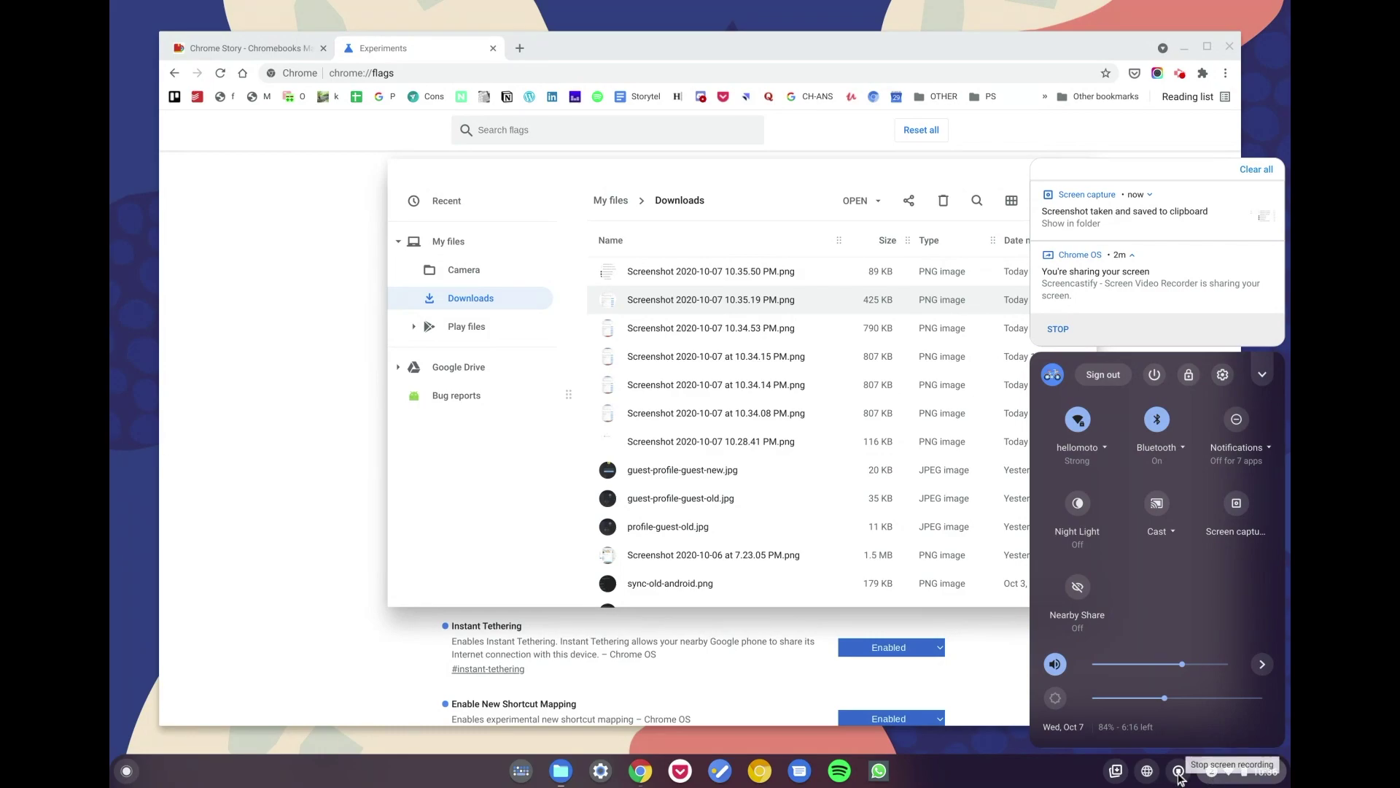
pyautogui.click(1179, 771)
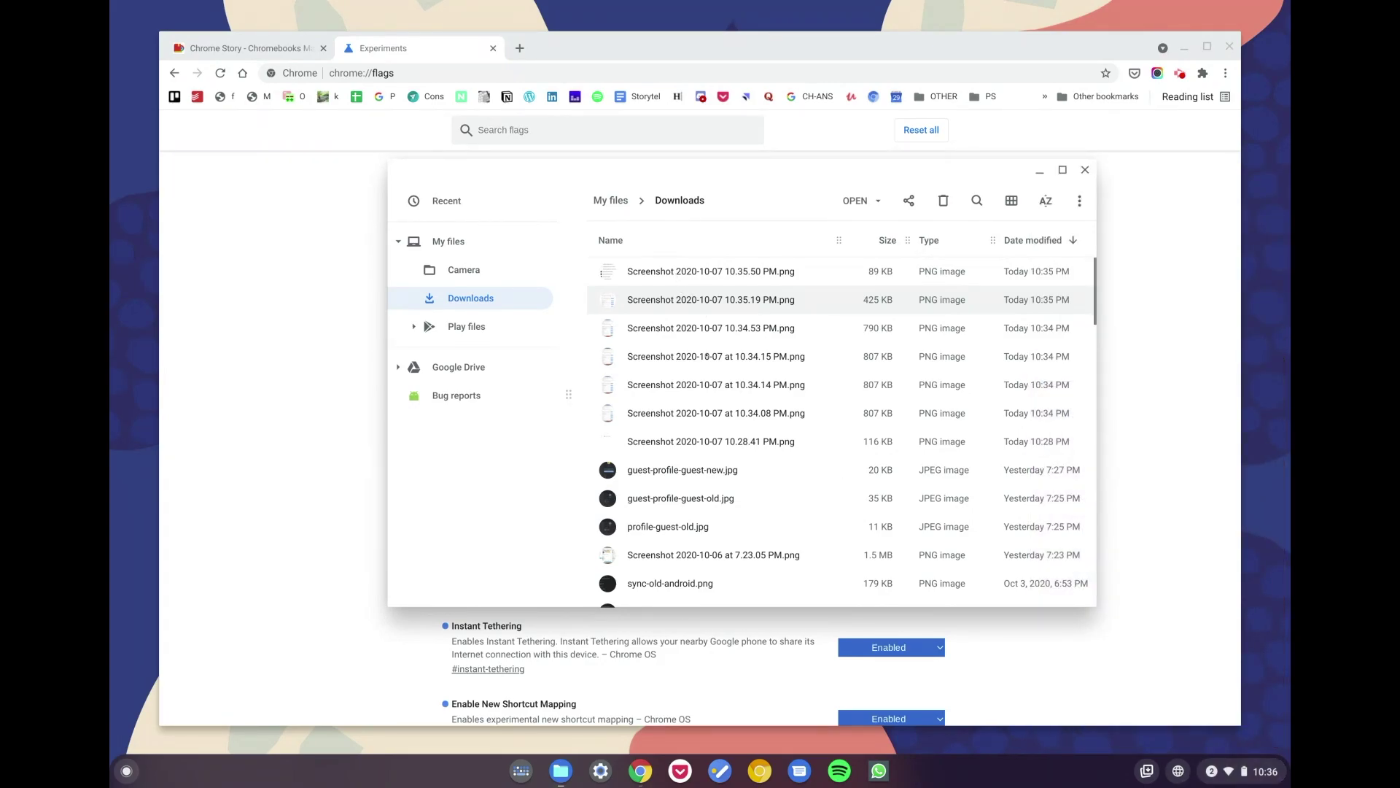
# Step: Scroll through the Downloads list, visit the Camera folder, and return to Downloads
pyautogui.scroll(-1, 701, 312)
pyautogui.scroll(1, 701, 312)
pyautogui.scroll(-10, 702, 312)
pyautogui.scroll(-2, 701, 435)
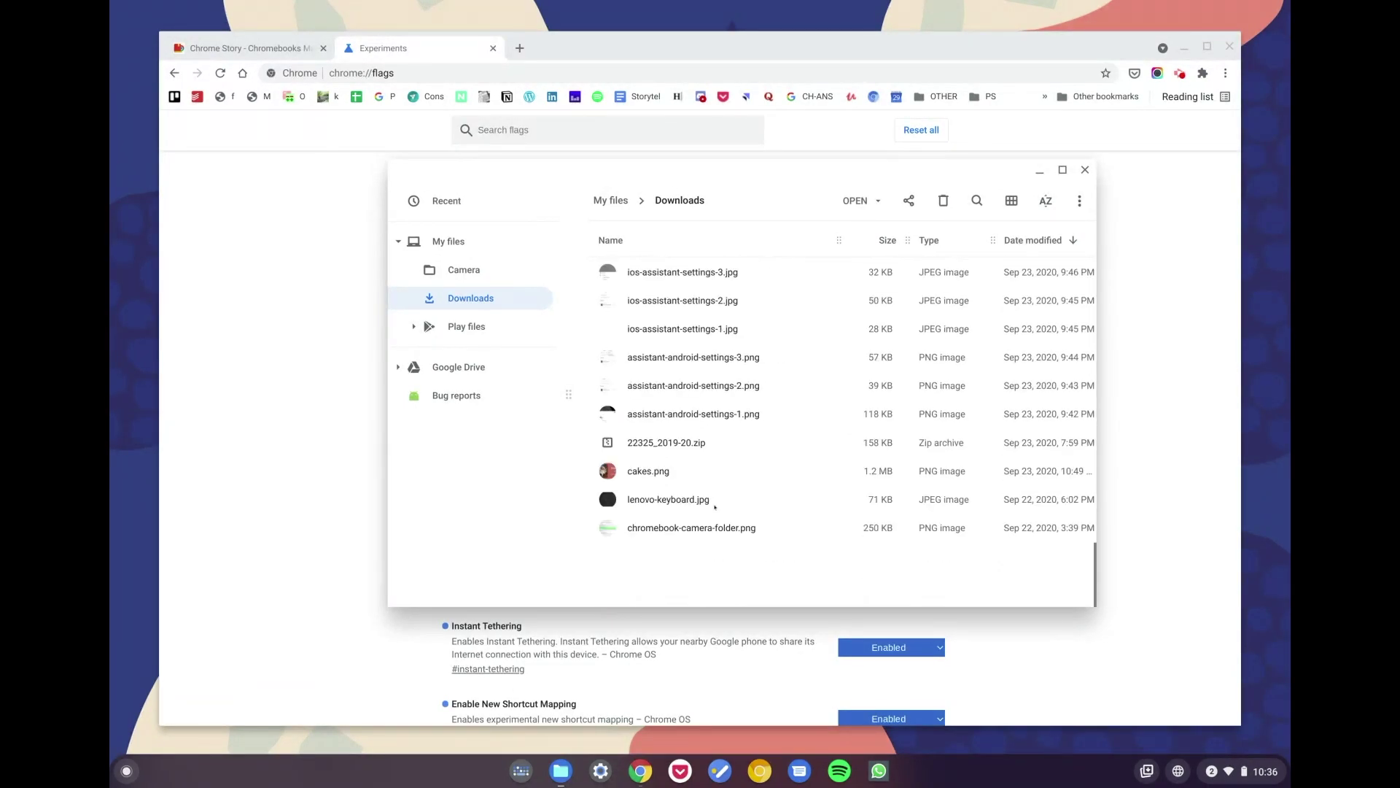
pyautogui.scroll(10, 711, 503)
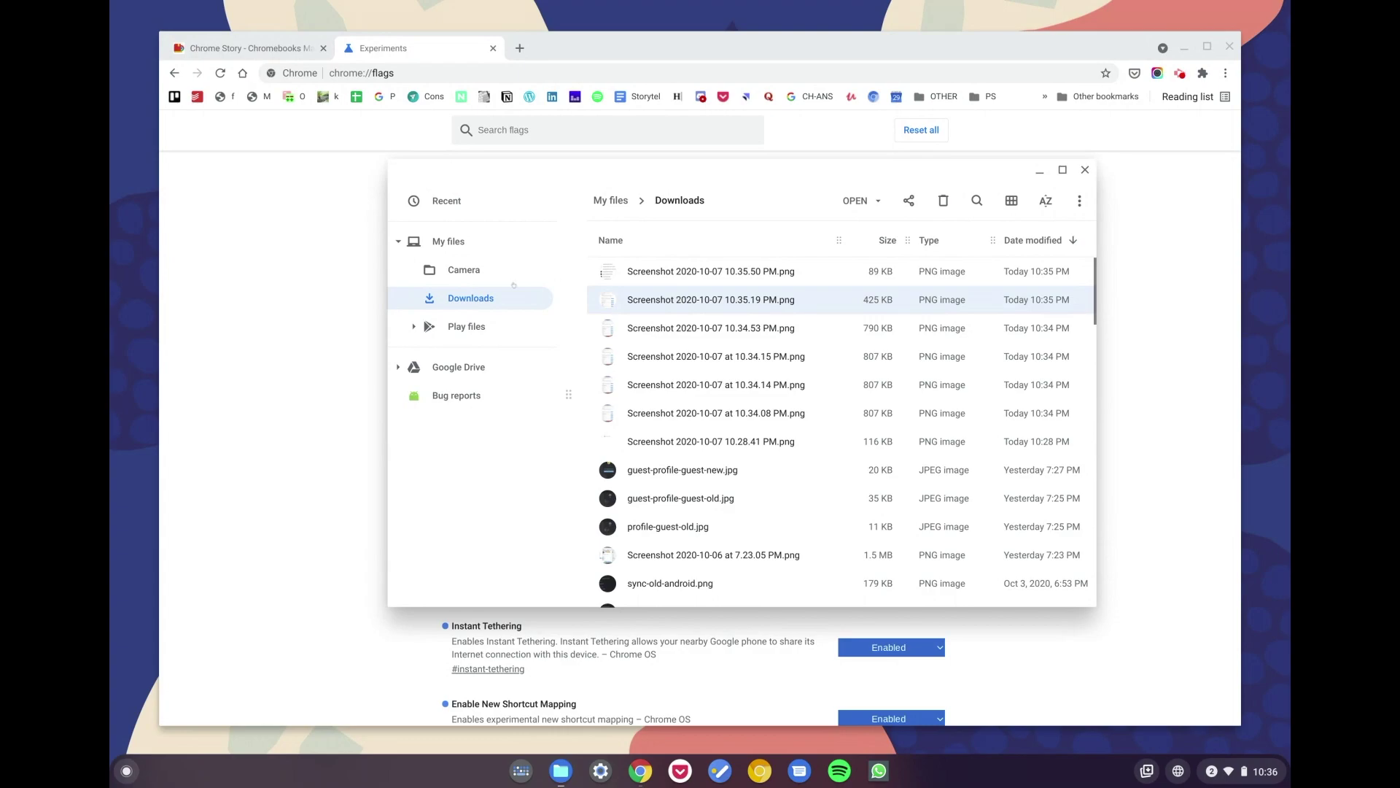
pyautogui.click(479, 280)
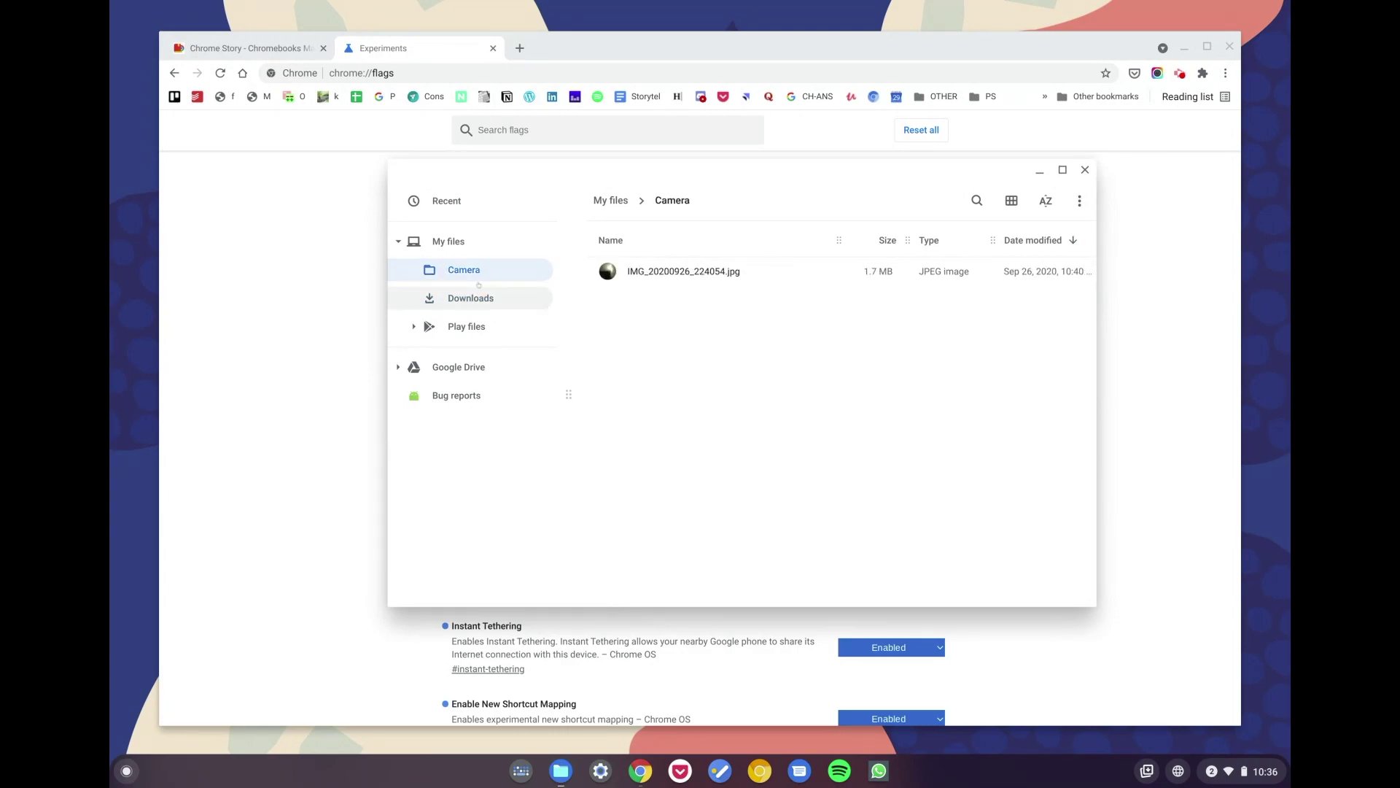
pyautogui.click(477, 290)
# Step: Select the 10.35.19 PM and 10.35.50 PM screenshots, then minimize Files to reveal the flags page
pyautogui.click(713, 299)
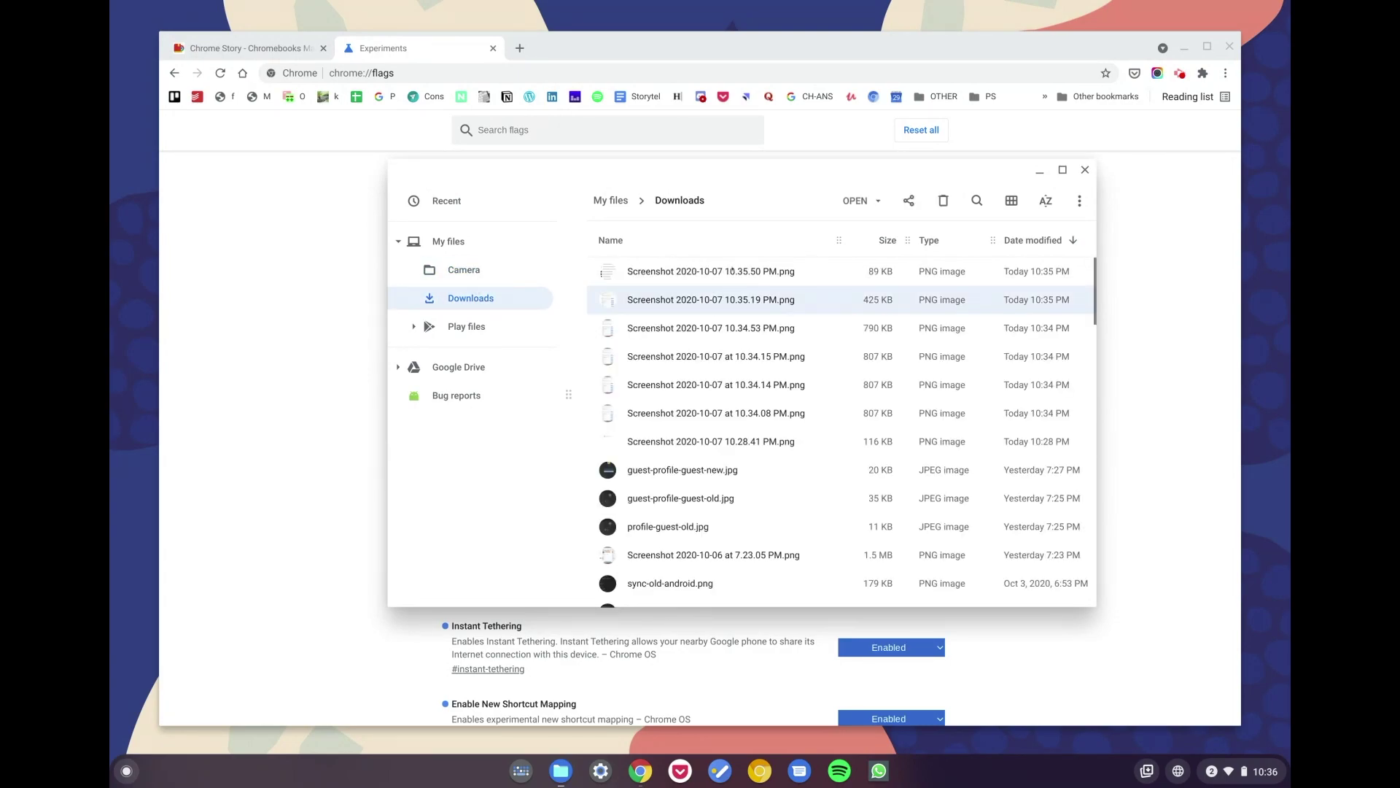
pyautogui.click(732, 270)
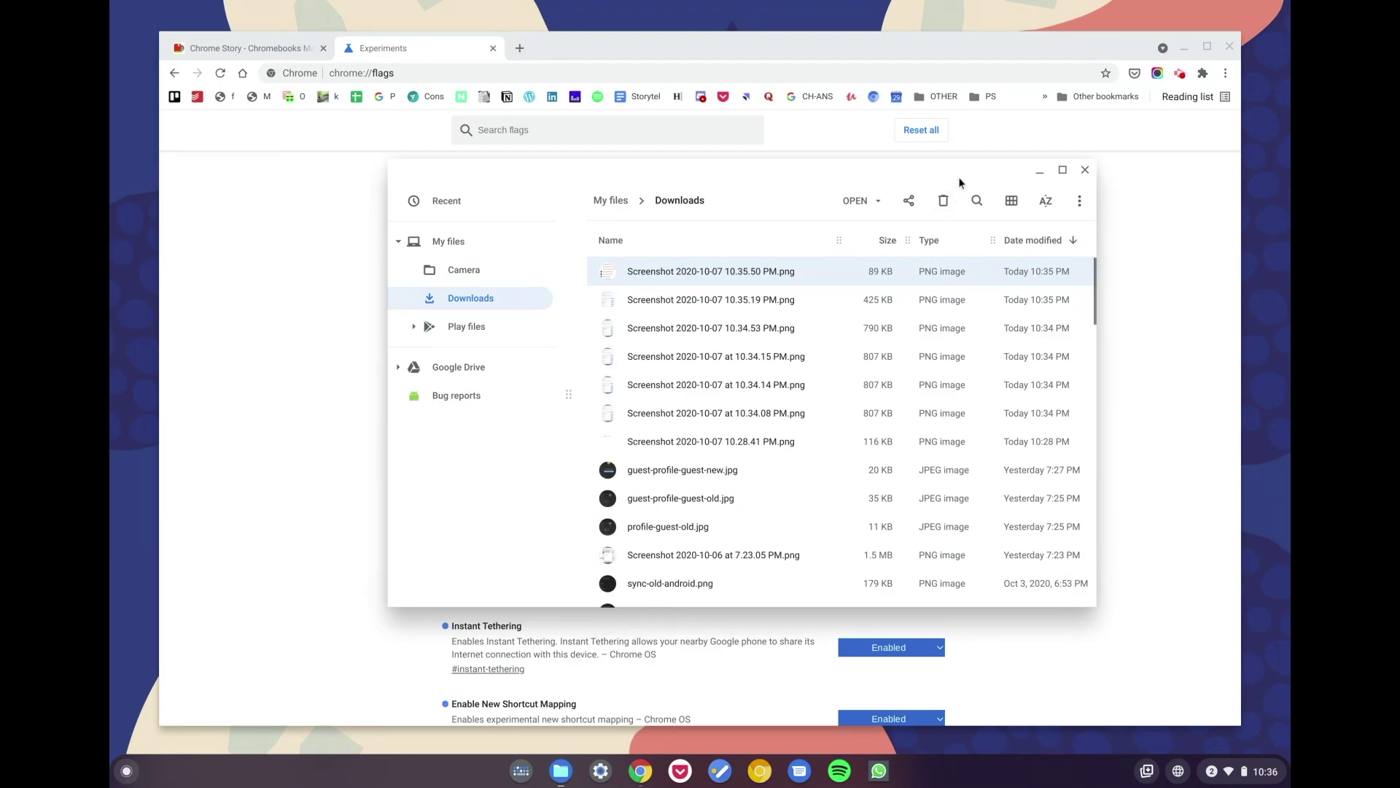
pyautogui.click(1038, 175)
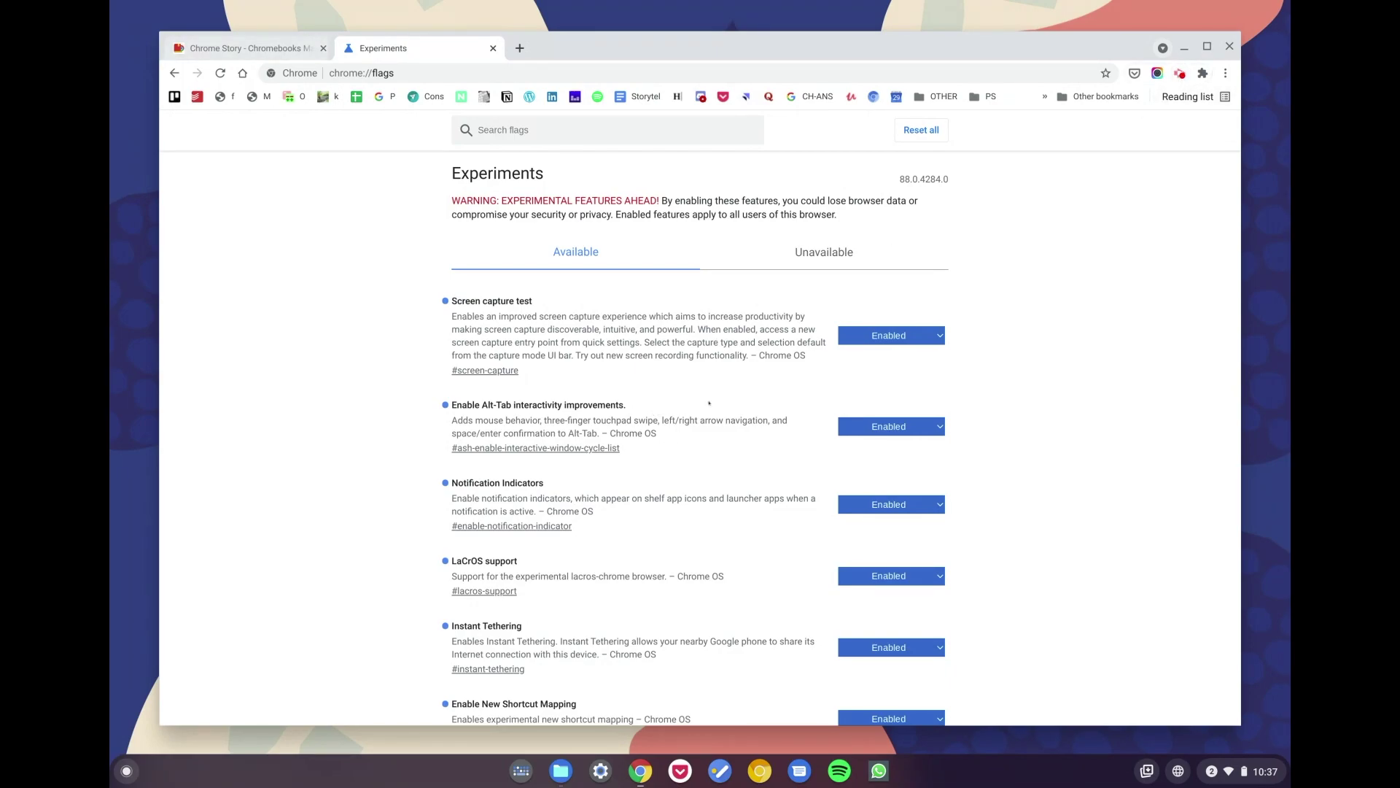
pyautogui.scroll(-3, 709, 402)
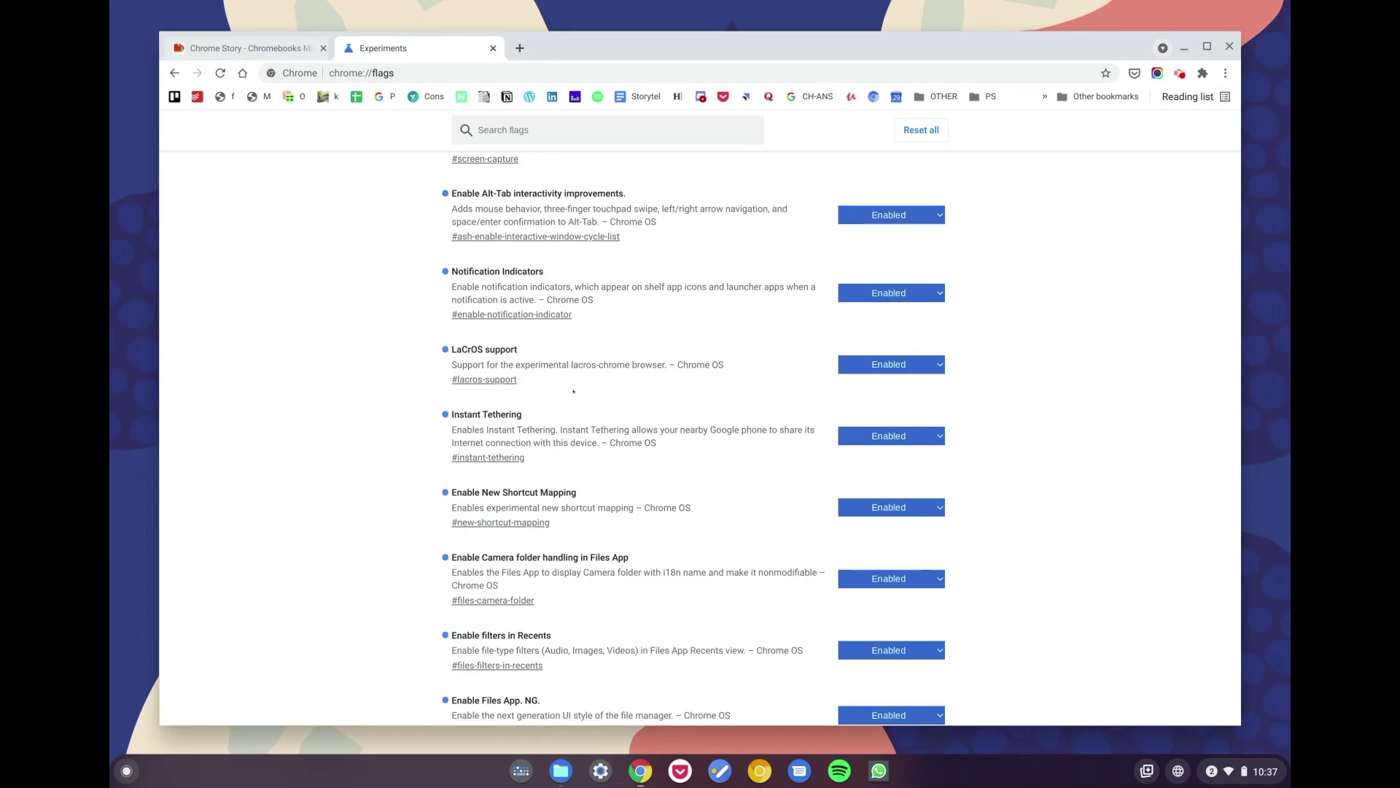